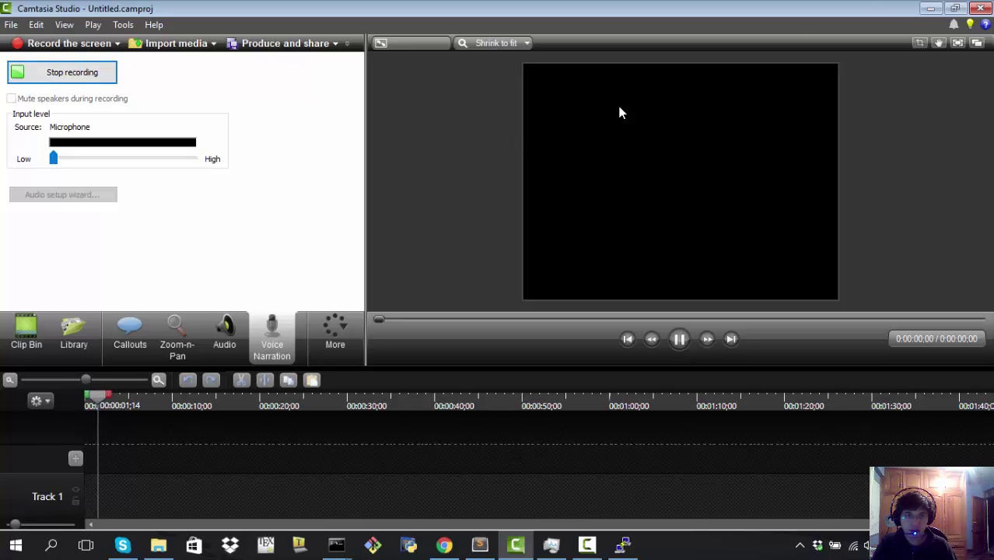
Switch to the open PuTTY terminal on the Raspberry Pi and close its session
{"action": "key", "text": "alt+Tab"}
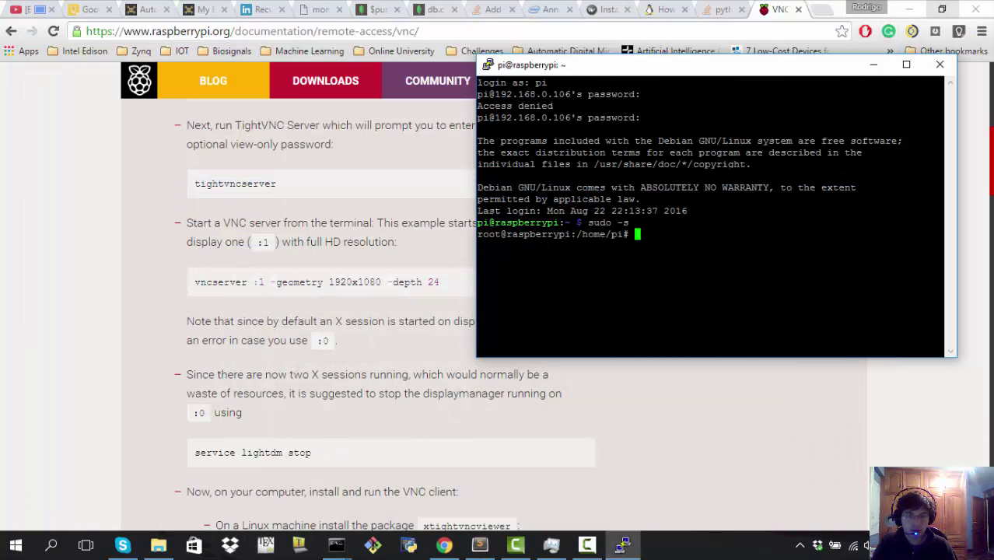
{"action": "left_click_drag", "start_coordinate": [638, 69], "coordinate": [664, 70]}
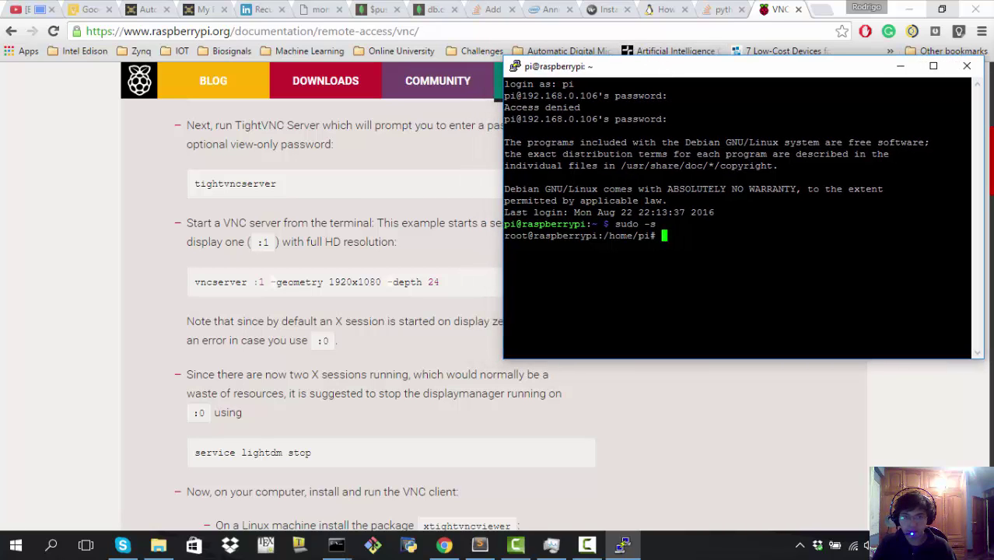
{"action": "left_click_drag", "start_coordinate": [634, 69], "coordinate": [602, 63]}
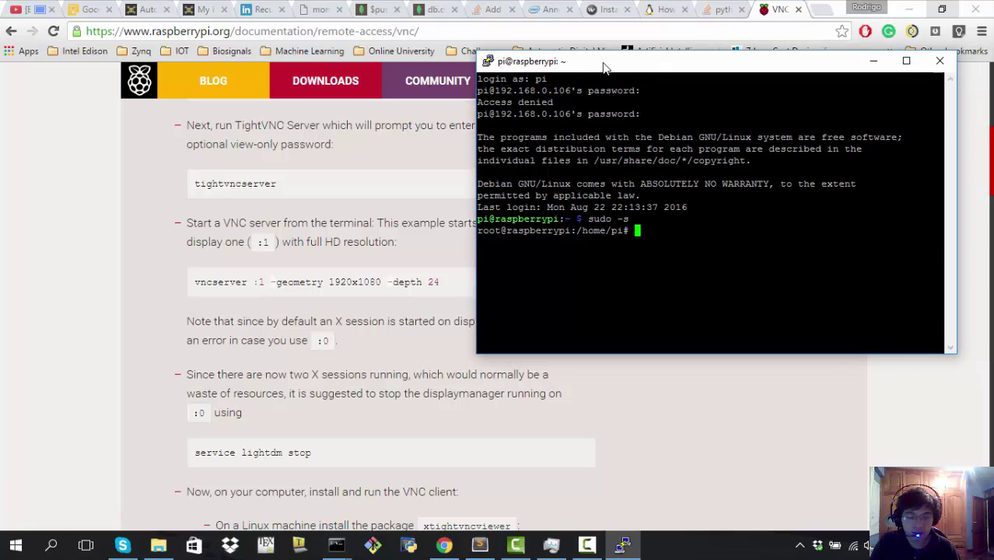
{"action": "left_click", "coordinate": [935, 60]}
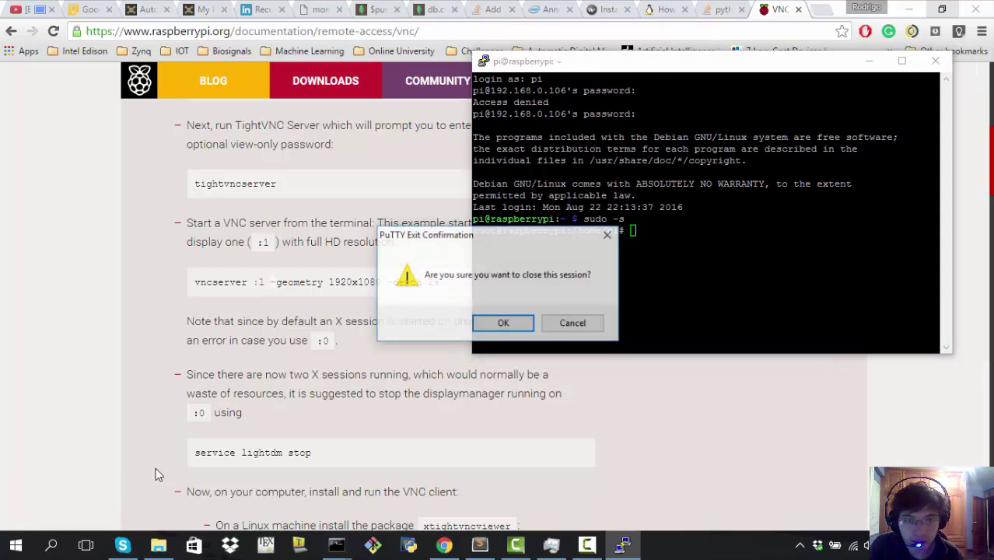
{"action": "key", "text": "Return"}
Run putty.exe from the Downloads folder and open an SSH connection to 192.168.0.106 on port 22
{"action": "left_click", "coordinate": [158, 544]}
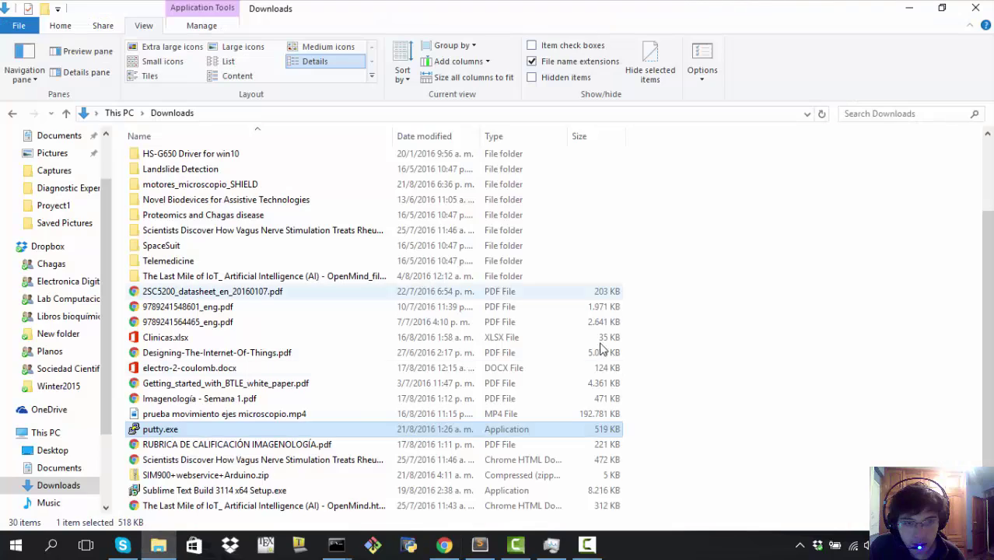
{"action": "double_click", "coordinate": [156, 432]}
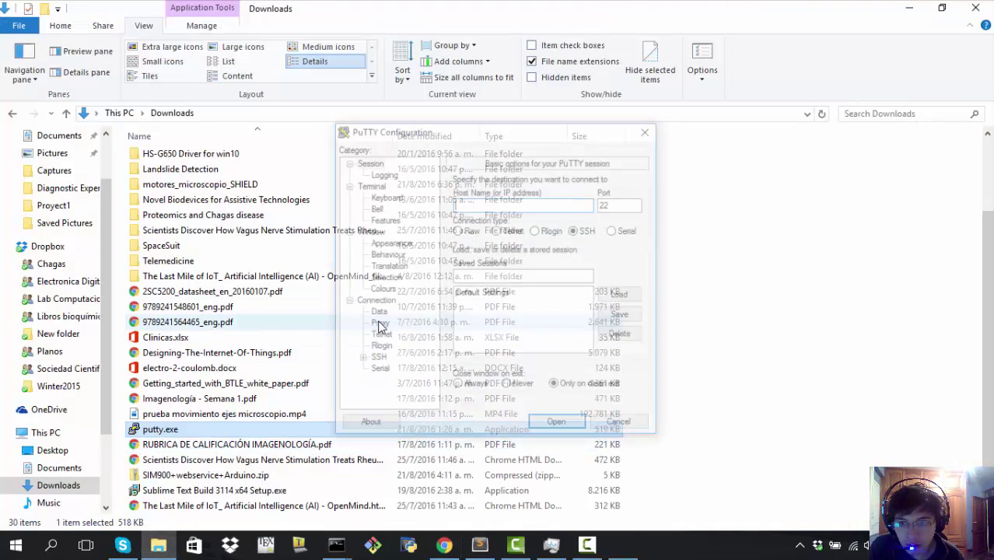
{"action": "left_click", "coordinate": [895, 7]}
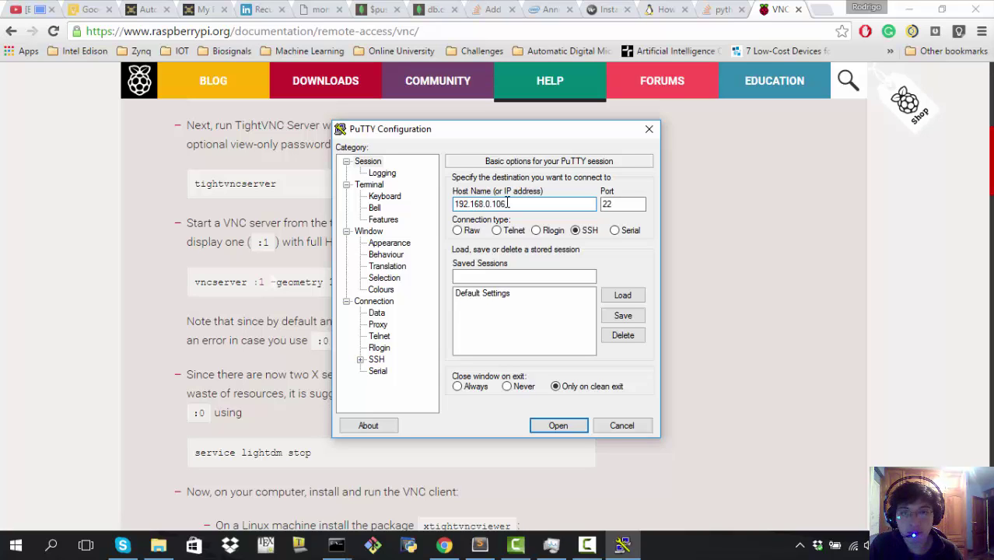
{"action": "key", "text": "Return"}
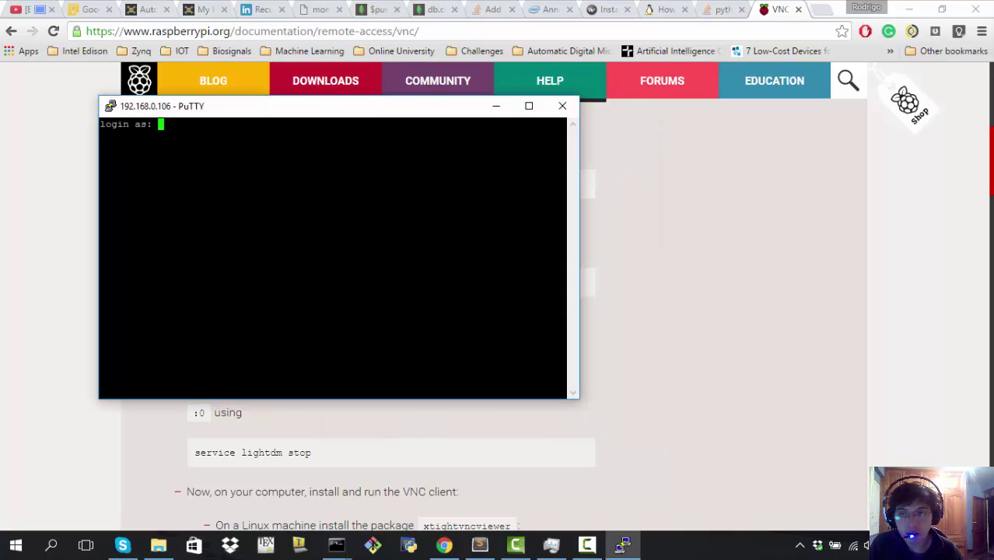
Log in as pi with the account password and start a root shell with sudo -s
{"action": "type", "text": "pi"}
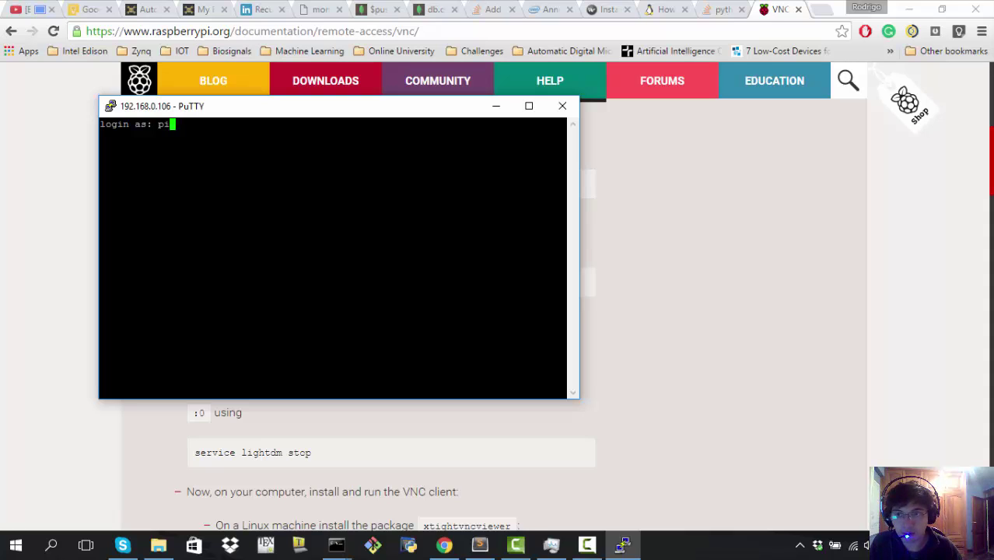
{"action": "key", "text": "Return"}
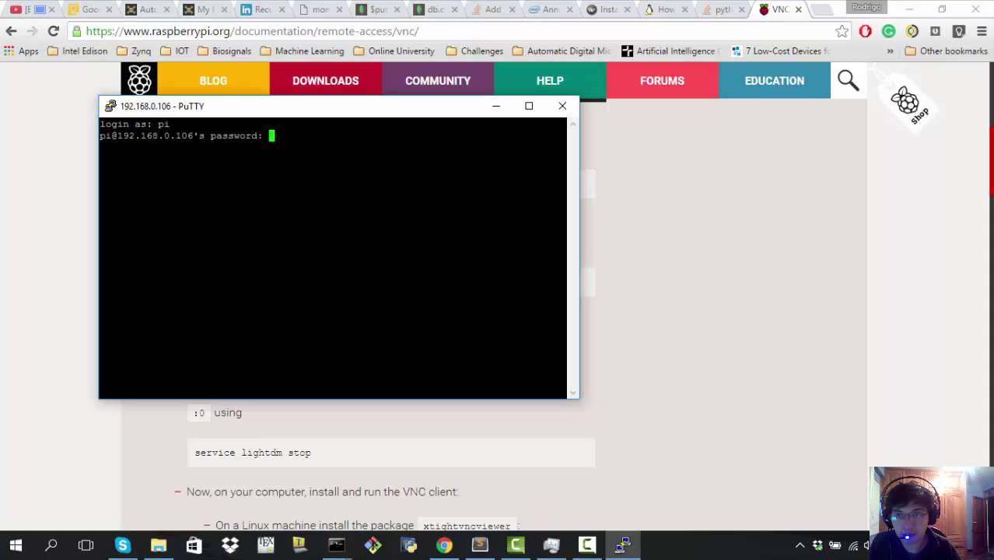
{"action": "key", "text": "Return"}
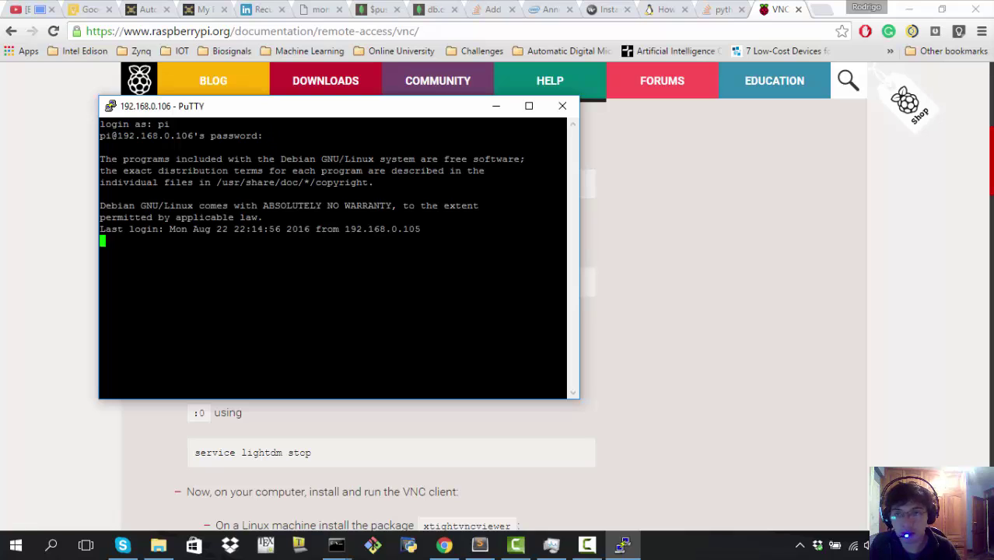
{"action": "type", "text": "sudo -s"}
{"action": "key", "text": "Return"}
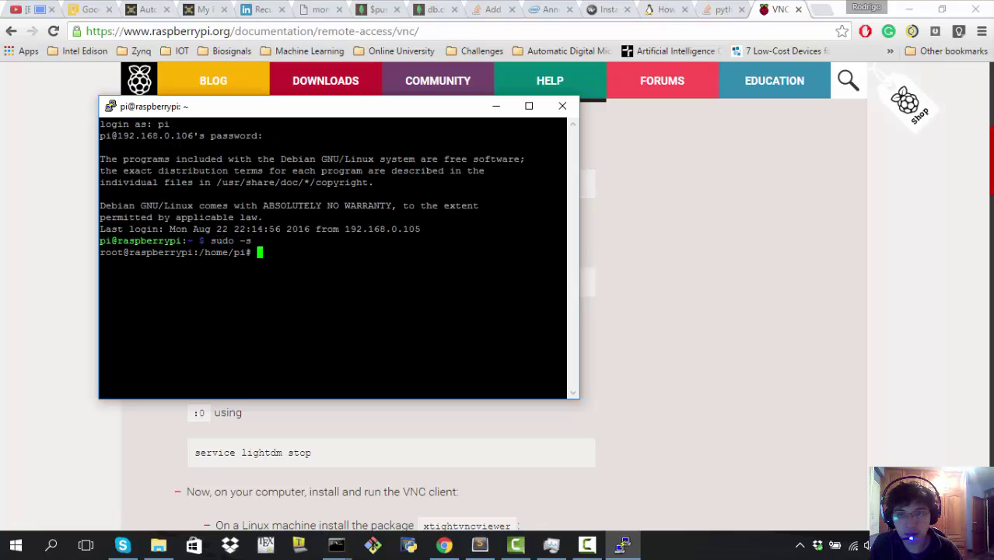
Move the terminal clear of the instructions, start a VNC server with "vncserver :1 -geometry 1920x1080 -depth 24", and run the command again
{"action": "left_click_drag", "start_coordinate": [433, 98], "coordinate": [831, 84]}
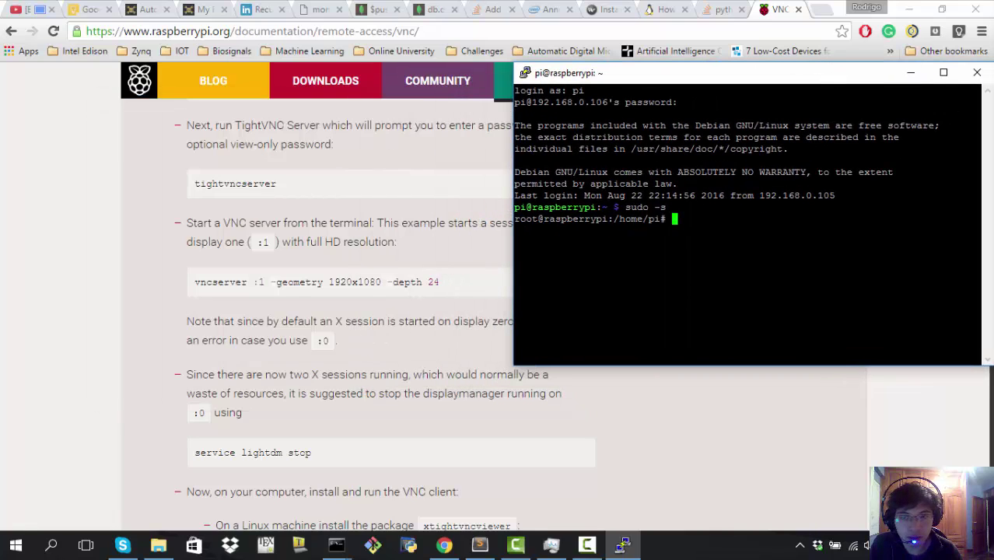
{"action": "type", "text": "vncserv"}
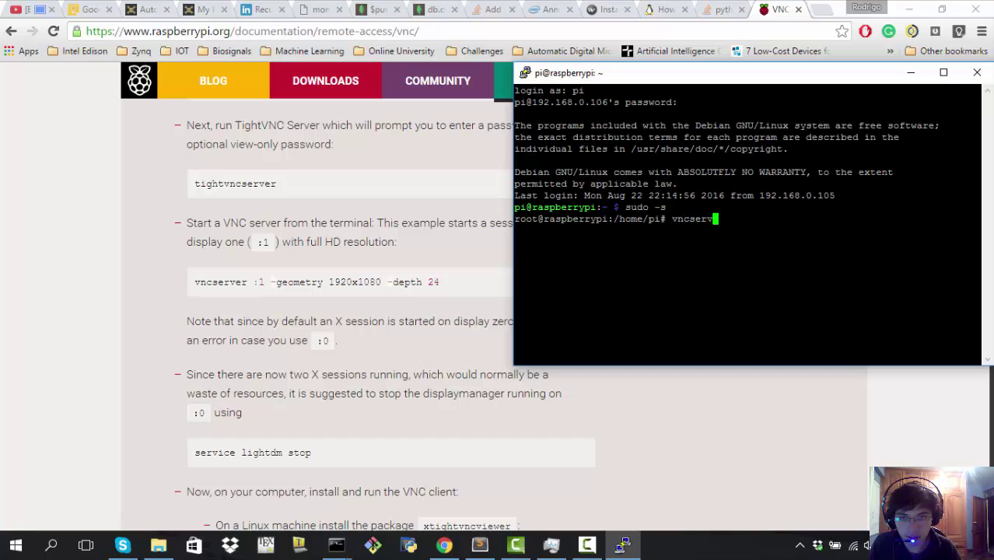
{"action": "type", "text": "er "}
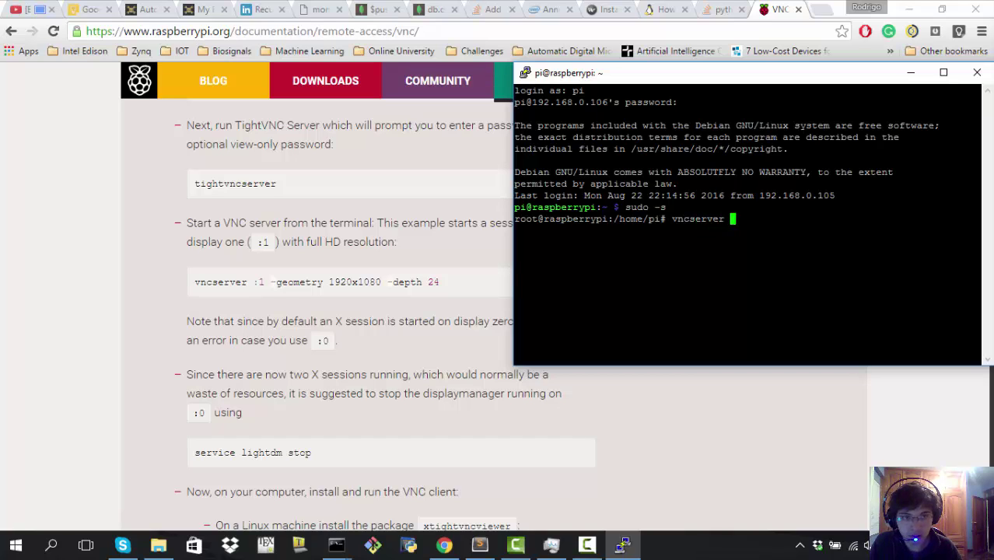
{"action": "type", "text": ":1 "}
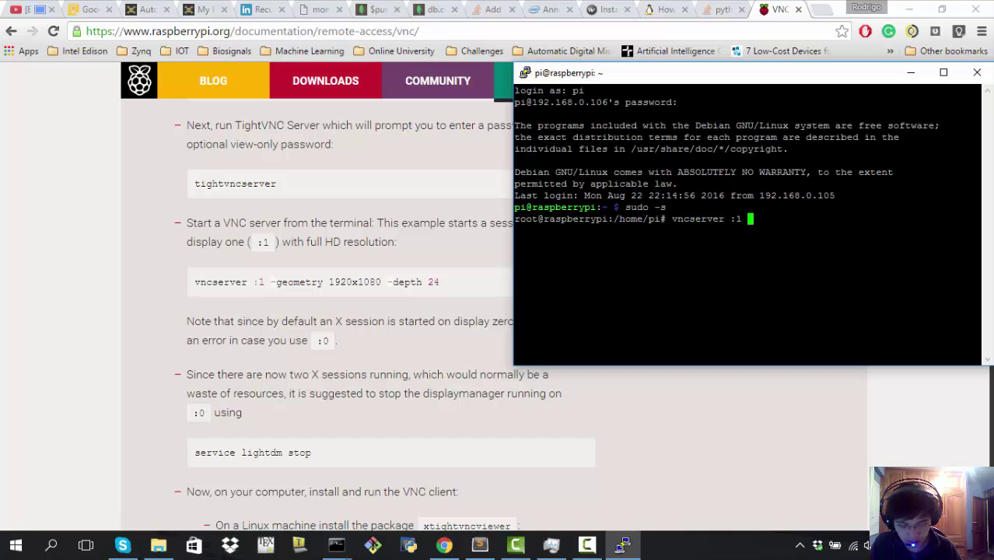
{"action": "type", "text": "-geome"}
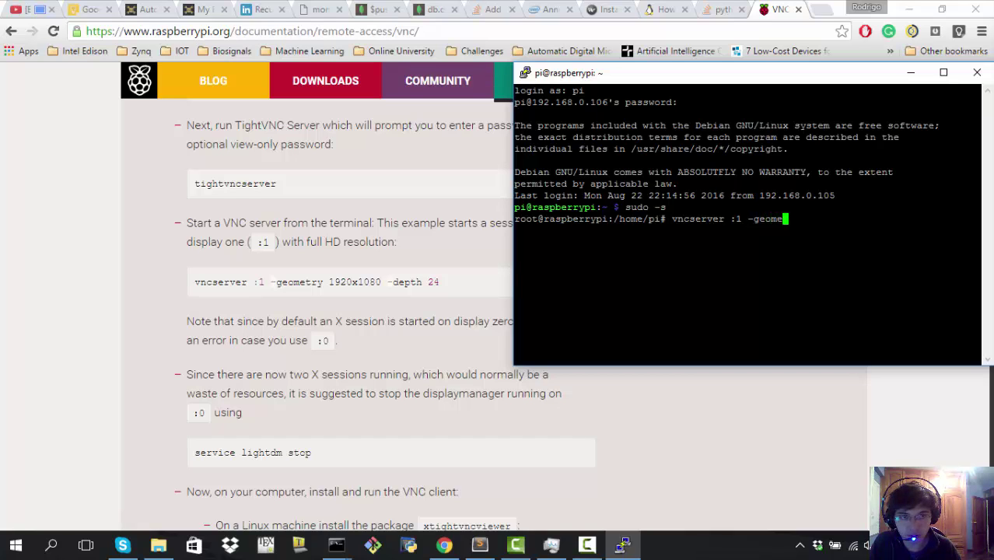
{"action": "type", "text": "try "}
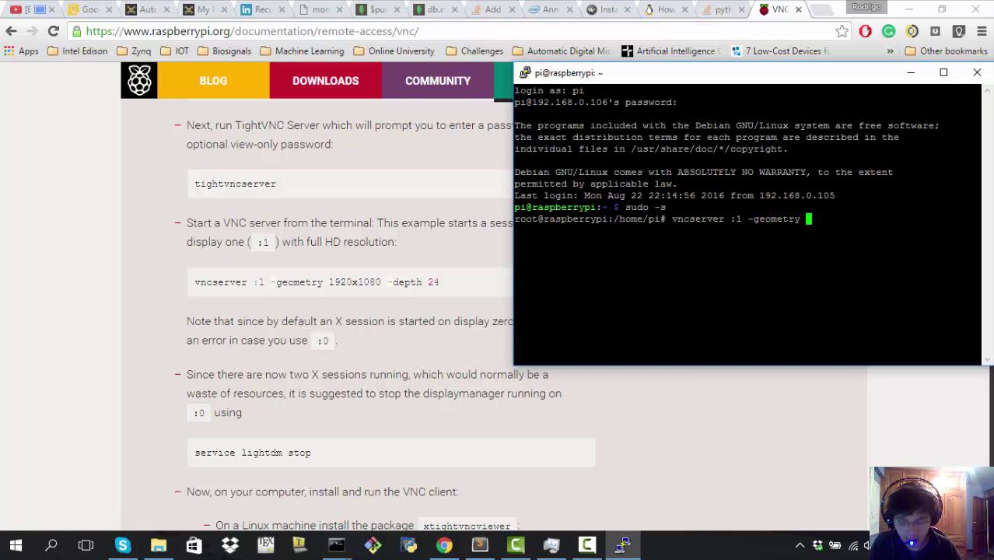
{"action": "type", "text": "1920x"}
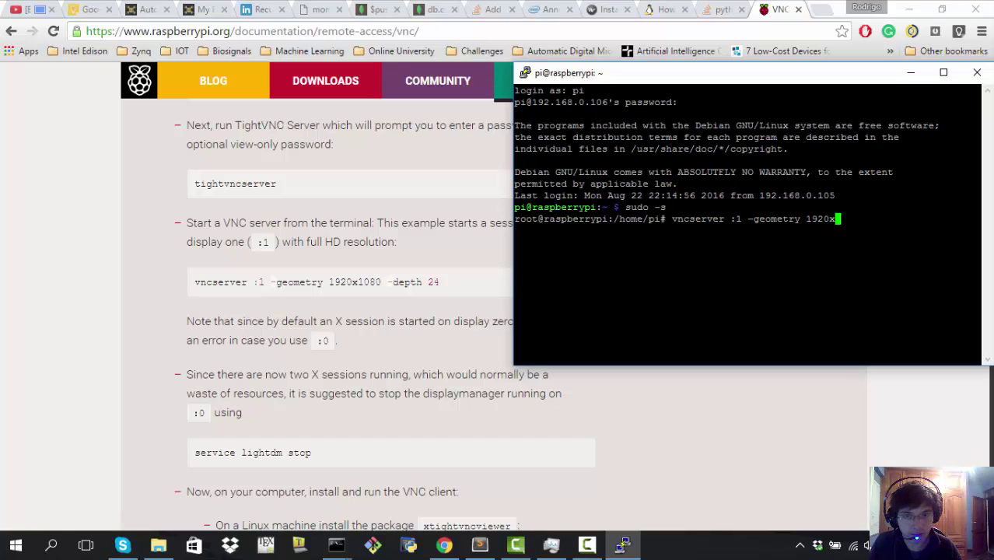
{"action": "type", "text": "108"}
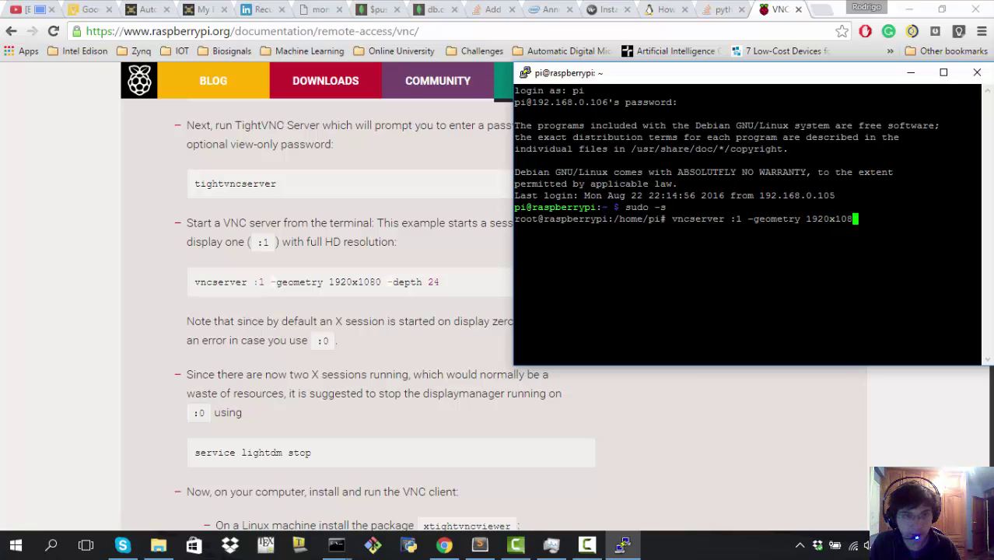
{"action": "type", "text": "0 "}
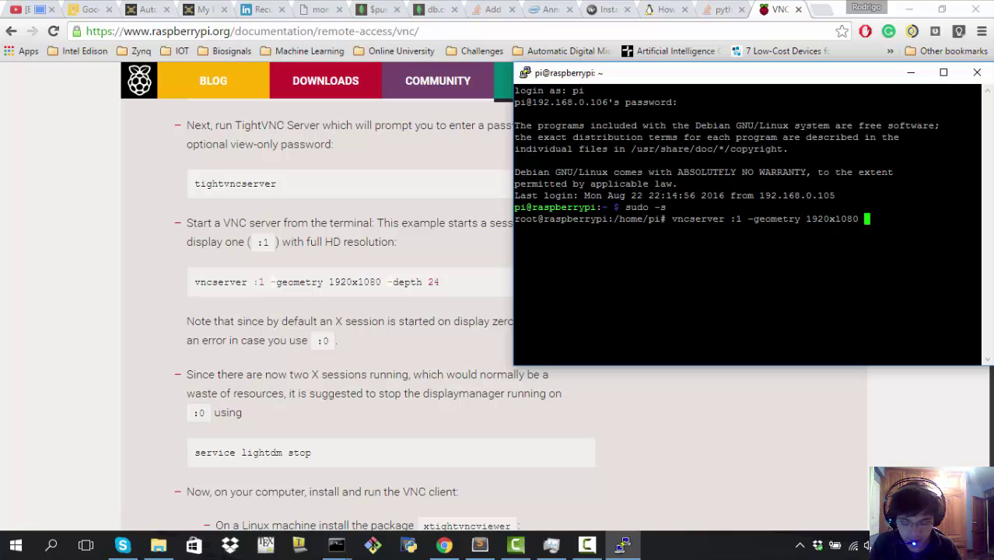
{"action": "type", "text": "-depth 24"}
{"action": "key", "text": "Return"}
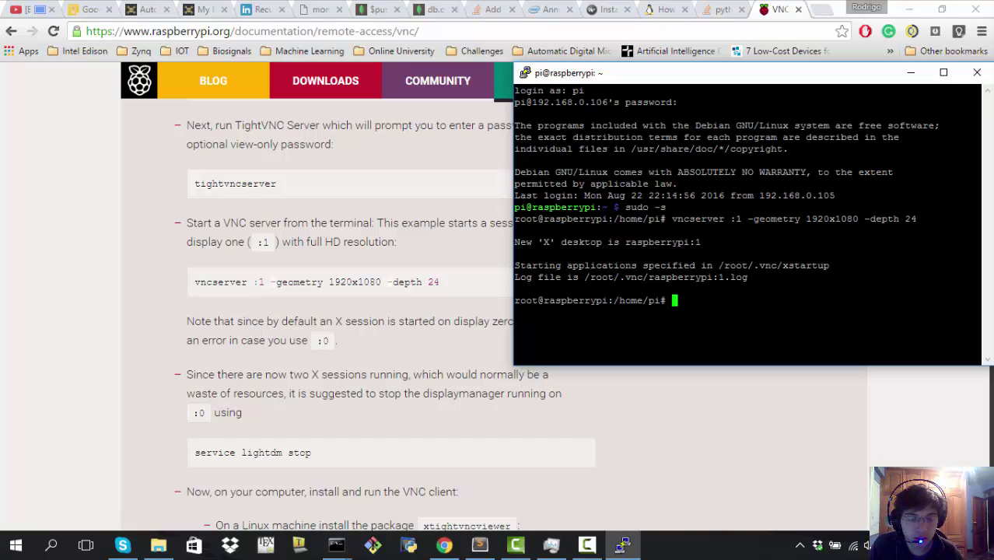
{"action": "key", "text": "Up"}
{"action": "key", "text": "Return"}
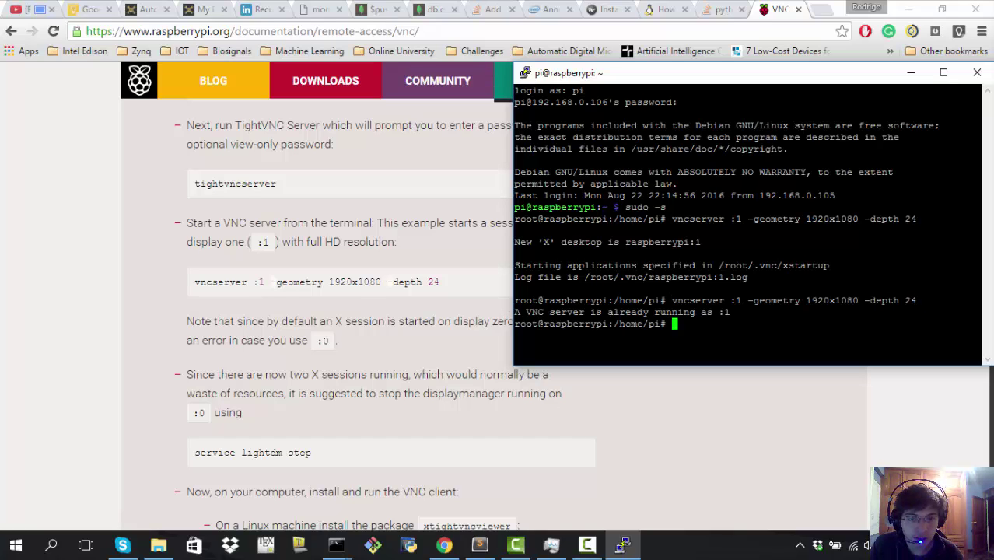
Open TightVNC Viewer from the desktop and connect to remote host 192.168.0.106:1 with the VNC password
{"action": "key", "text": "super+d"}
{"action": "double_click", "coordinate": [894, 35]}
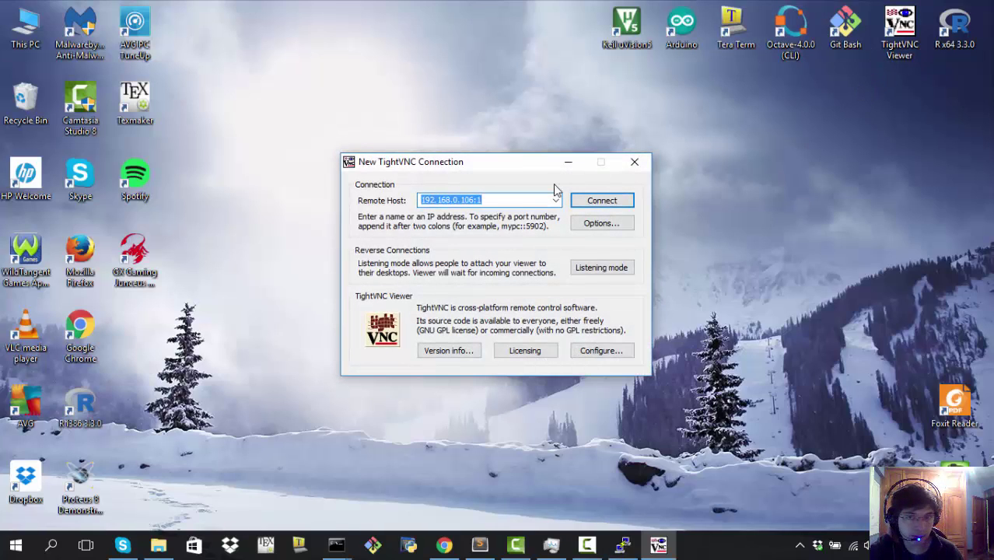
{"action": "left_click", "coordinate": [493, 203]}
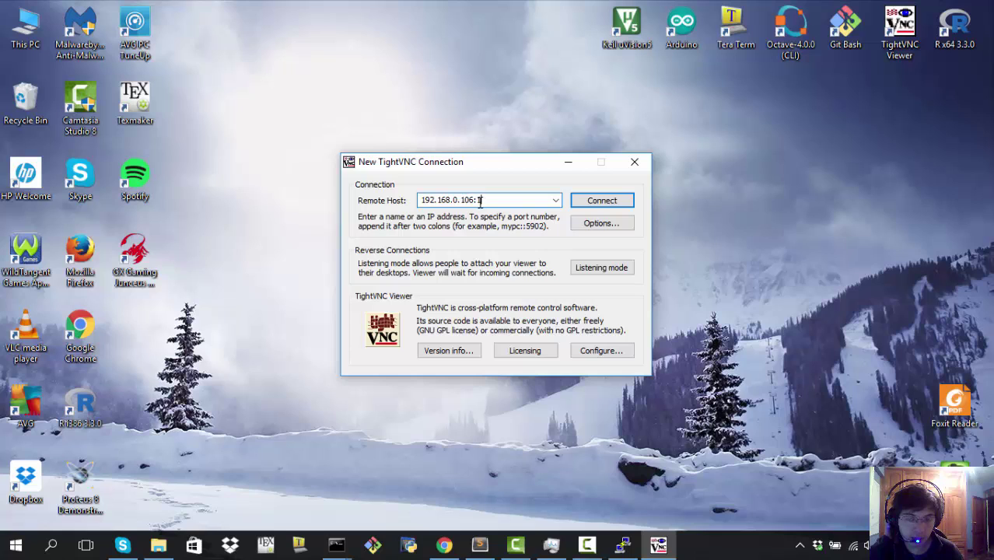
{"action": "left_click", "coordinate": [575, 204]}
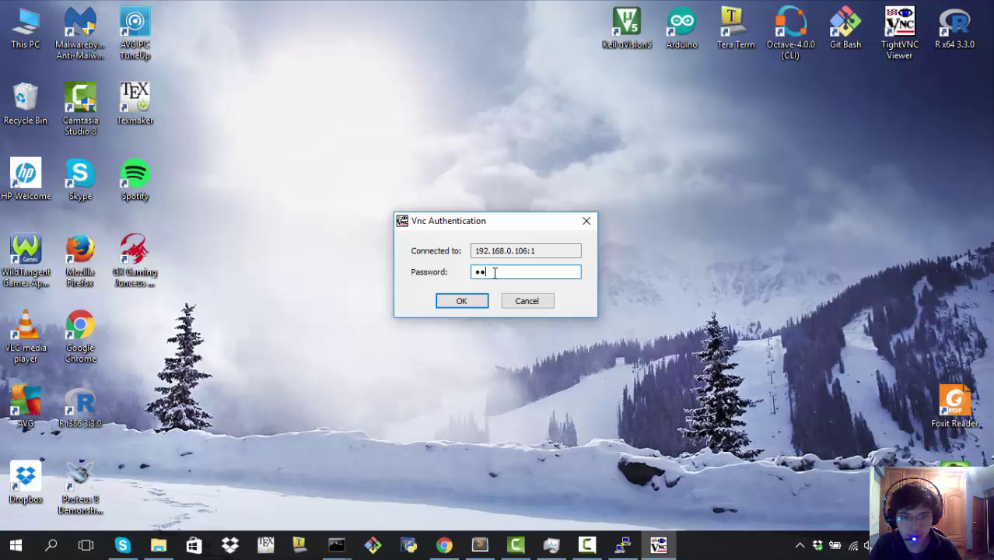
{"action": "key", "text": "Return"}
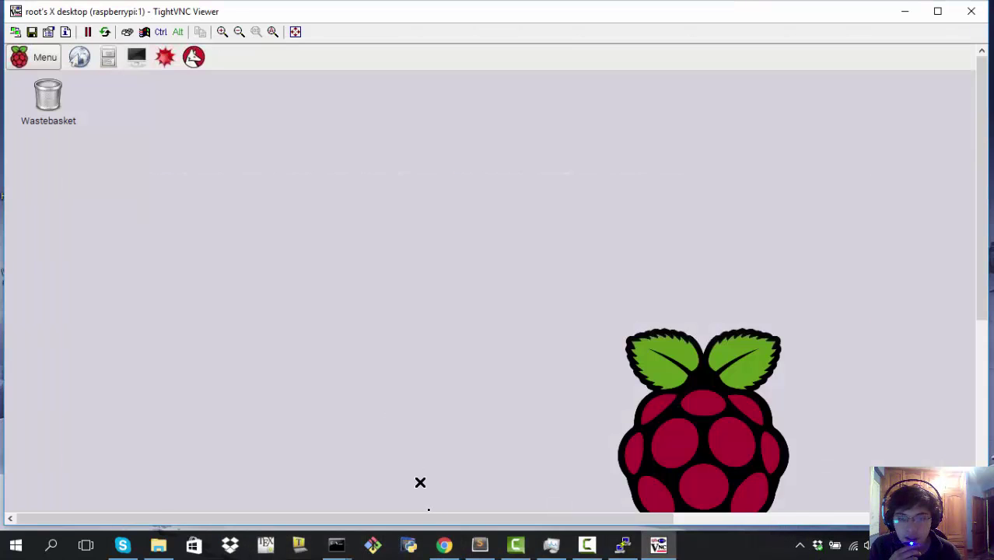
Switch to Chrome and review the TightVNC server installation and start-up instructions on the Raspberry Pi documentation page
{"action": "left_click", "coordinate": [444, 544]}
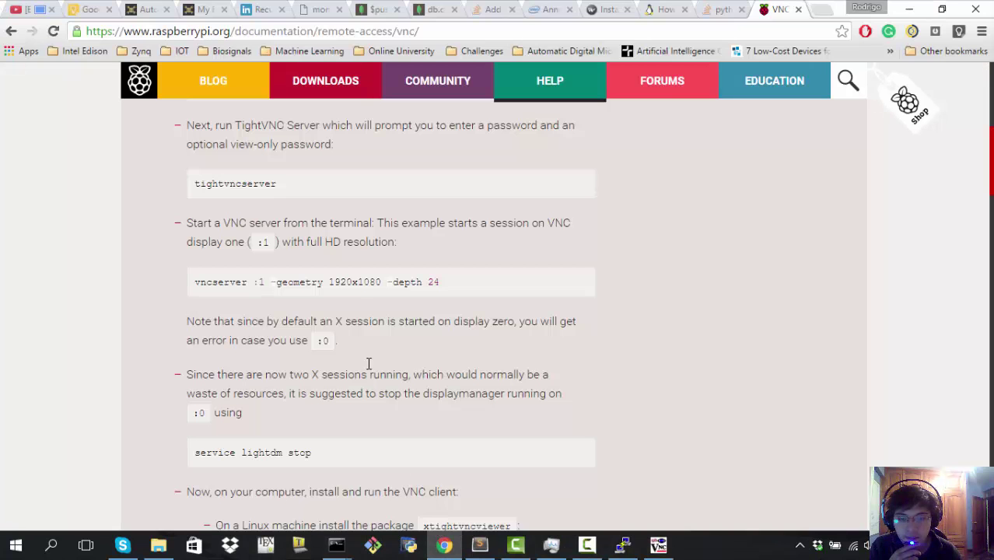
{"action": "scroll", "coordinate": [347, 311], "scroll_direction": "up", "scroll_amount": 5}
{"action": "scroll", "coordinate": [344, 382], "scroll_direction": "down", "scroll_amount": 3}
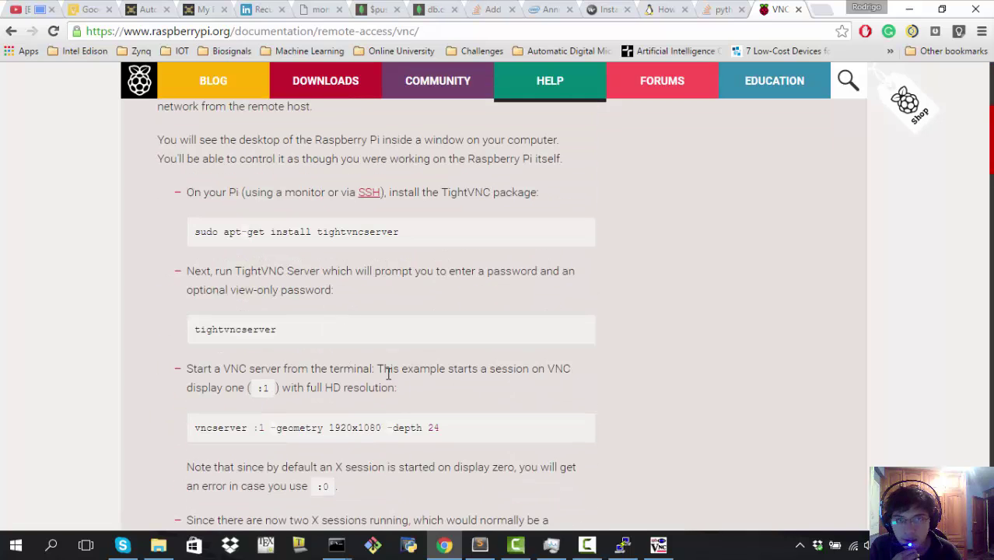
{"action": "left_click", "coordinate": [909, 8]}
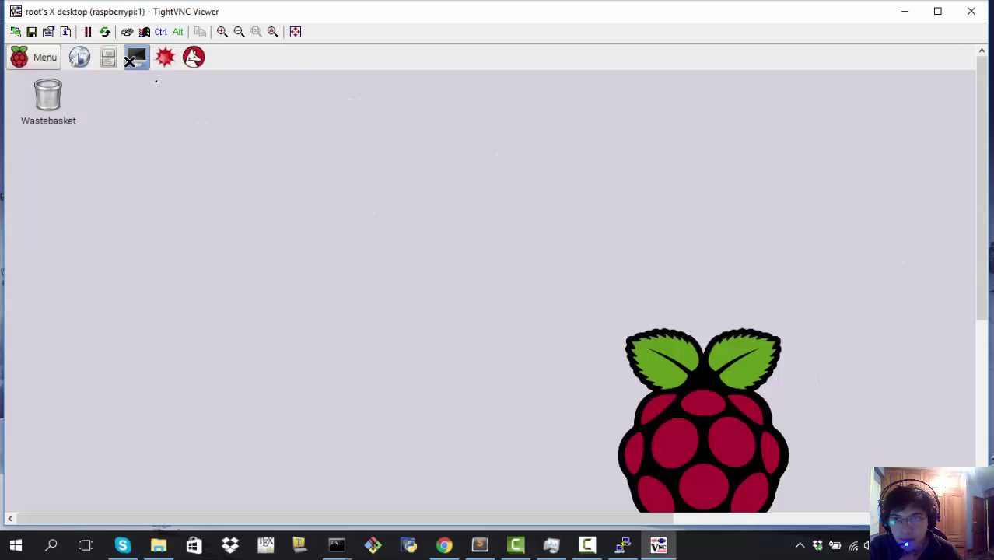
Open LXTerminal on the remote Raspberry Pi desktop, enlarge its window and reposition it near the desktop's upper middle
{"action": "left_click_drag", "start_coordinate": [621, 341], "coordinate": [438, 154]}
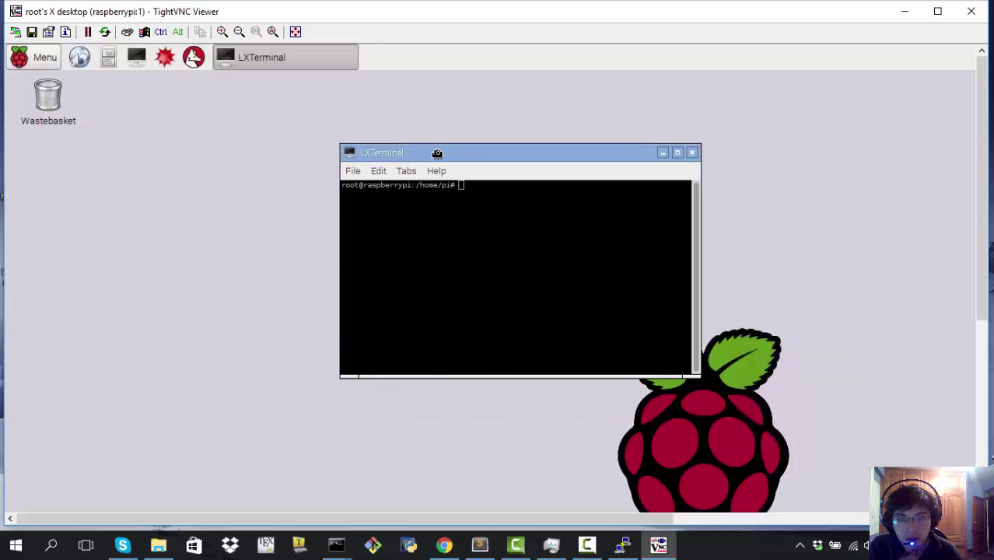
{"action": "left_click_drag", "start_coordinate": [694, 375], "coordinate": [879, 457]}
{"action": "left_click_drag", "start_coordinate": [493, 154], "coordinate": [440, 121]}
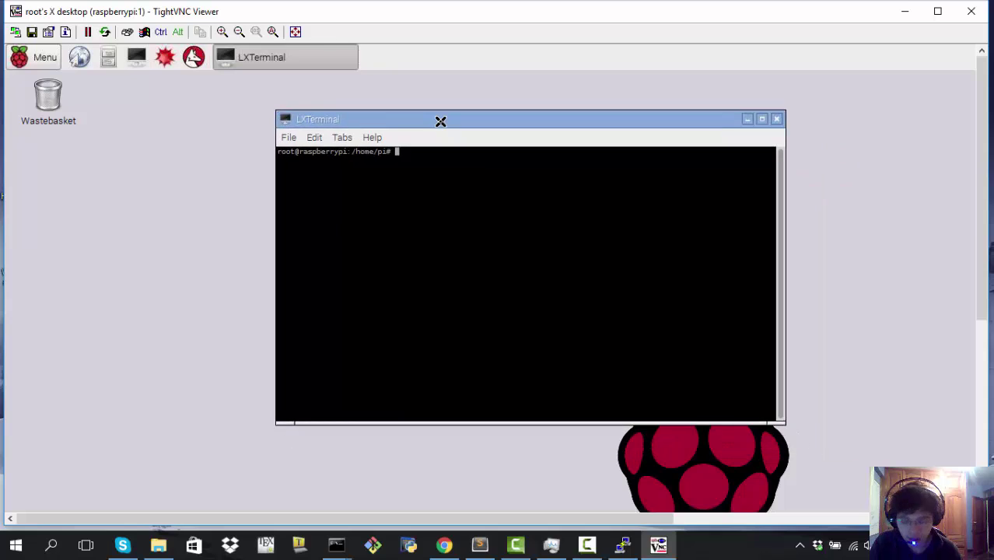
Start a root shell with sudo -s in LXTerminal and list the contents of the pi home folder
{"action": "type", "text": "sudo -s"}
{"action": "key", "text": "Return"}
{"action": "type", "text": "ls"}
{"action": "key", "text": "Return"}
Change the working directory to Documents/
{"action": "type", "text": "cd .."}
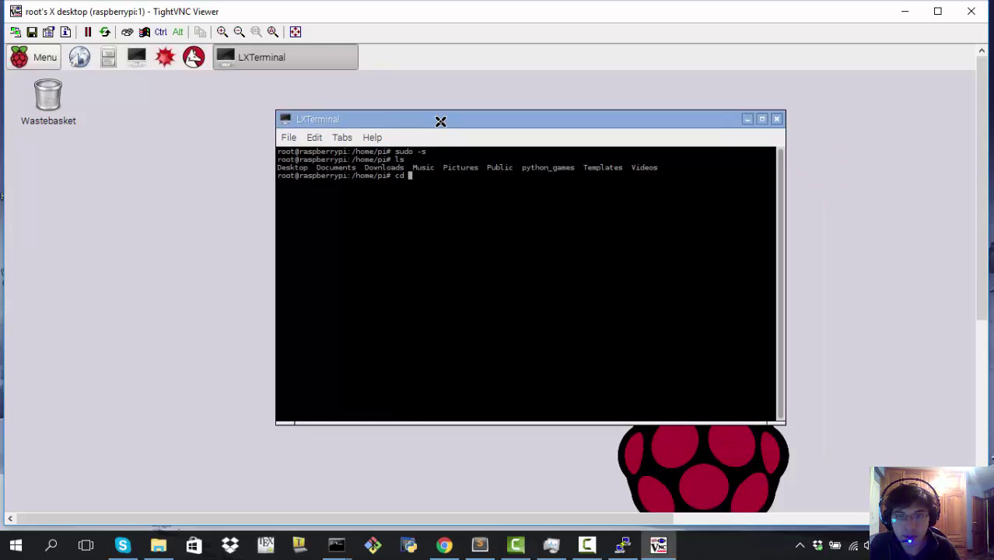
{"action": "key", "text": "BackSpace"}
{"action": "key", "text": "BackSpace"}
{"action": "key", "text": "BackSpace"}
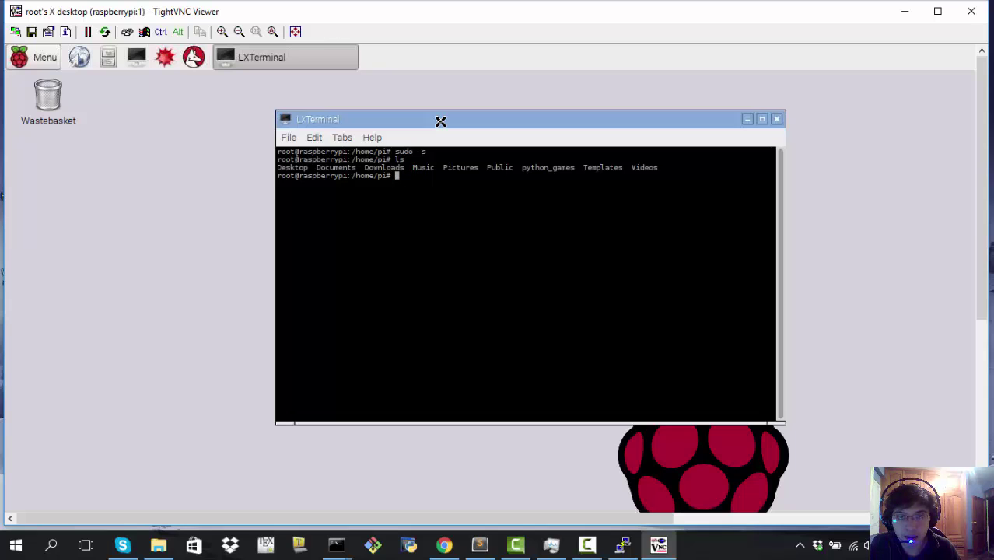
{"action": "type", "text": "cd Documents/"}
{"action": "key", "text": "Return"}
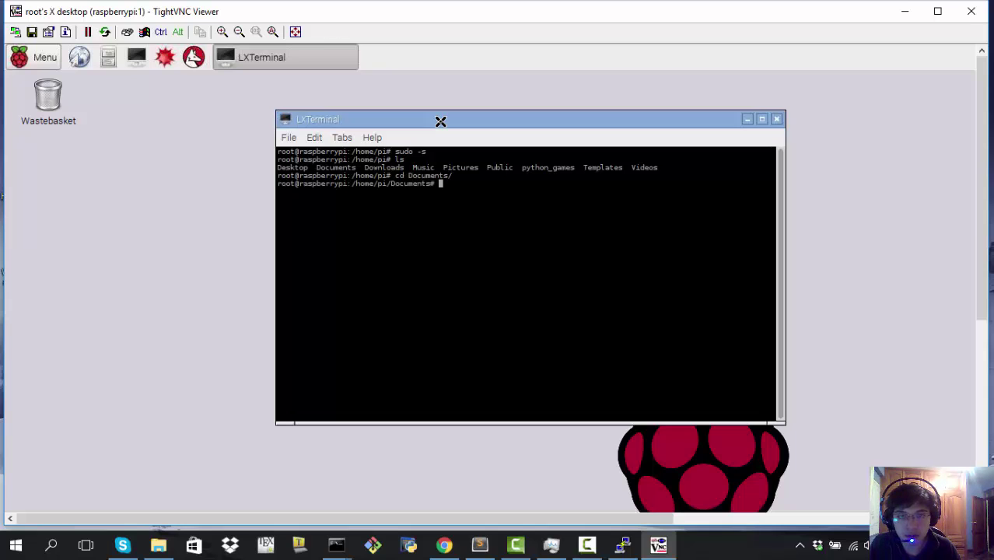
List the contents of the Documents folder, change into its kivy folder and list the files there
{"action": "type", "text": "ls"}
{"action": "key", "text": "Return"}
{"action": "type", "text": "cd kivy/"}
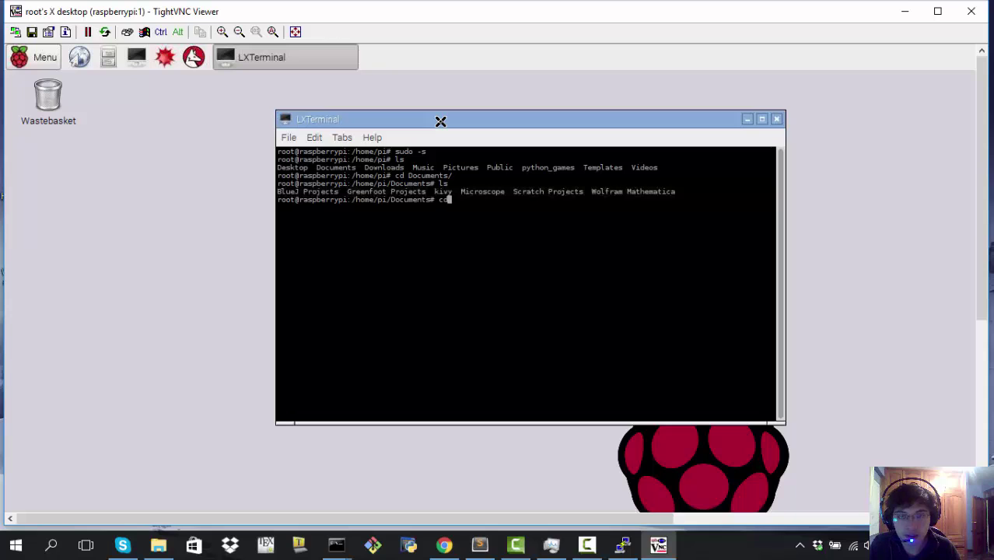
{"action": "key", "text": "Return"}
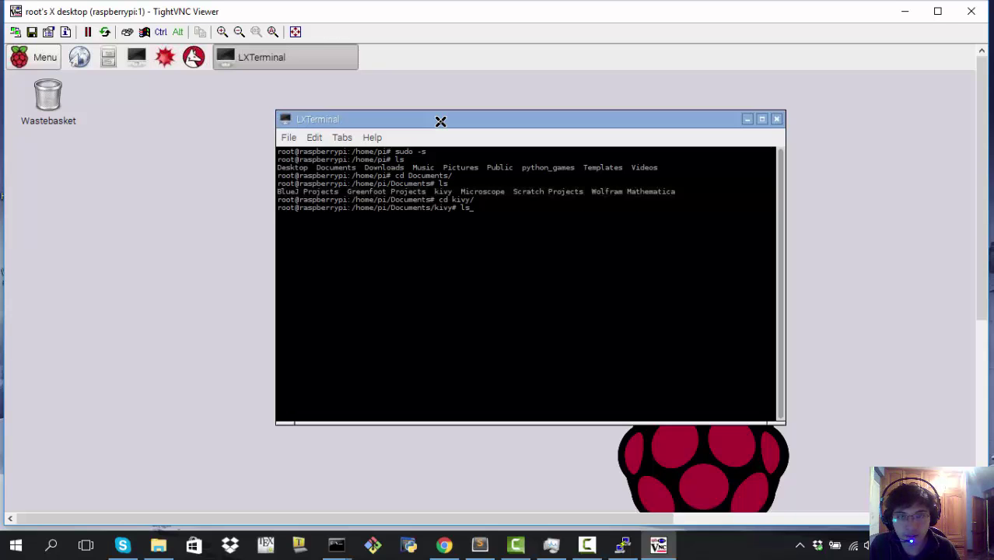
{"action": "key", "text": "Return"}
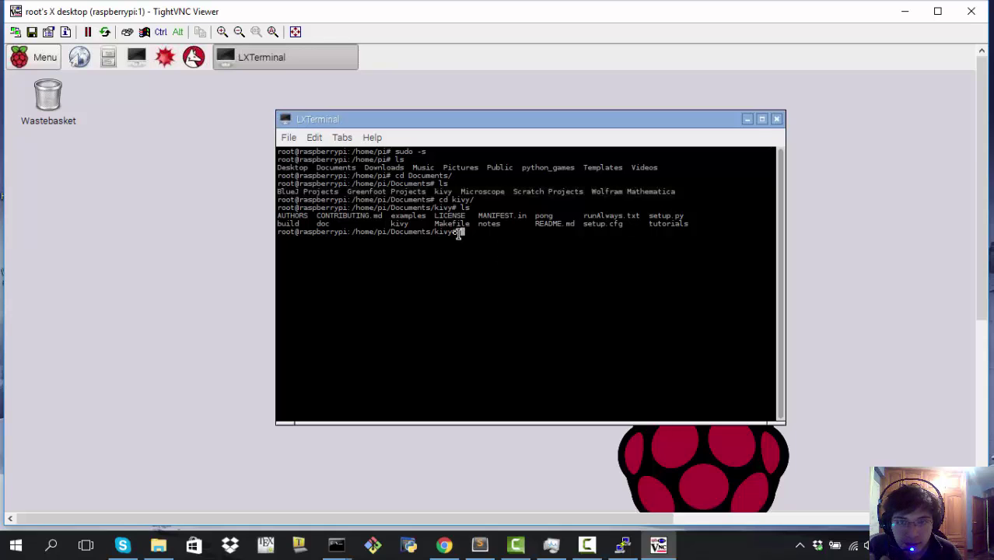
Go back up to the Documents folder and list its contents
{"action": "type", "text": "cd .."}
{"action": "key", "text": "Return"}
{"action": "type", "text": "ls"}
{"action": "key", "text": "Return"}
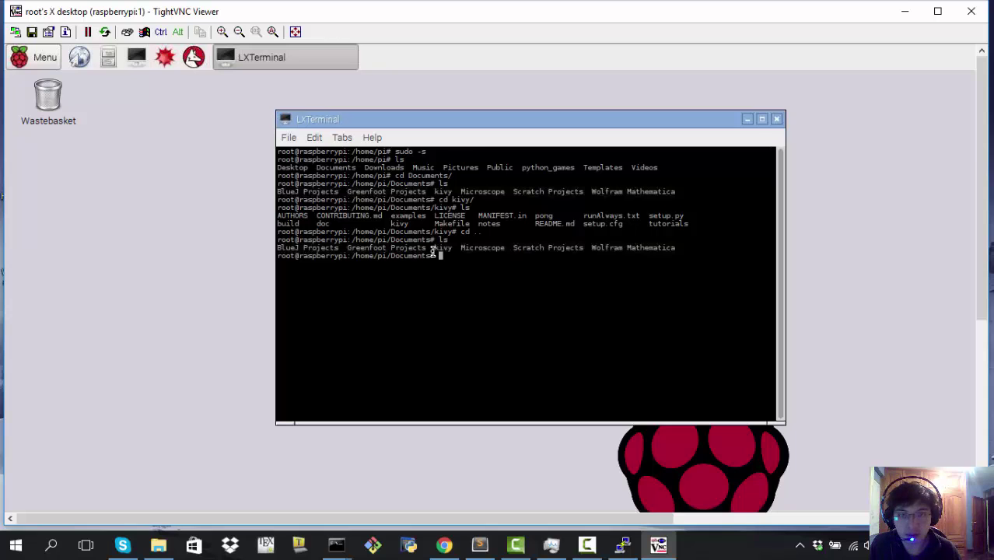
Switch to Chrome and view the manual installation instructions for Raspbian Jessie on the Kivy Raspberry Pi installation page
{"action": "left_click", "coordinate": [444, 546]}
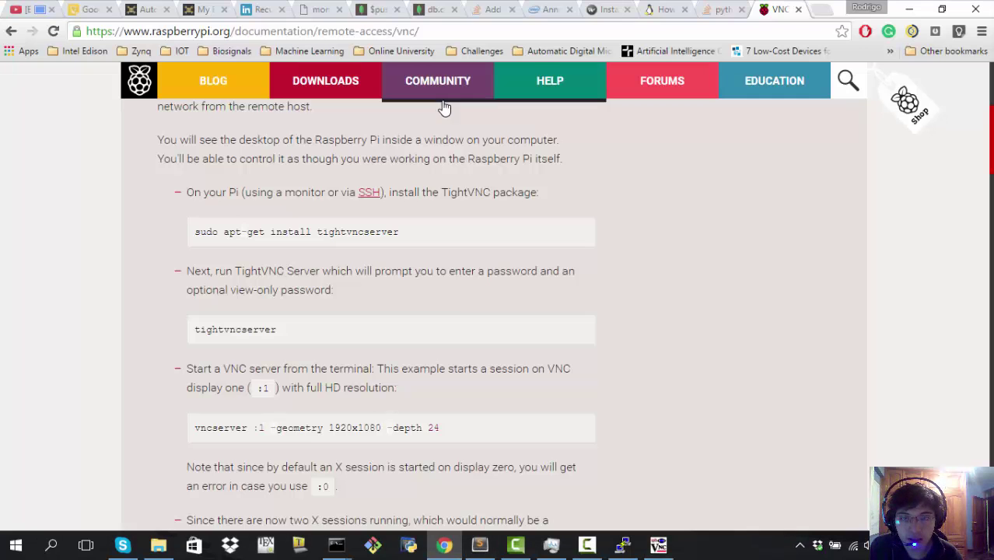
{"action": "left_click", "coordinate": [727, 10]}
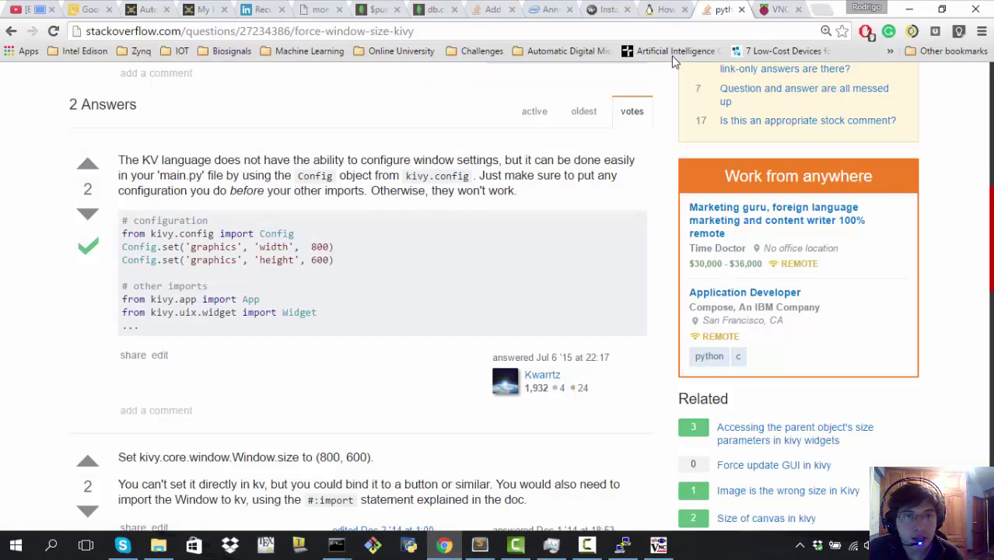
{"action": "left_click", "coordinate": [607, 10]}
{"action": "scroll", "coordinate": [392, 282], "scroll_direction": "up", "scroll_amount": 2}
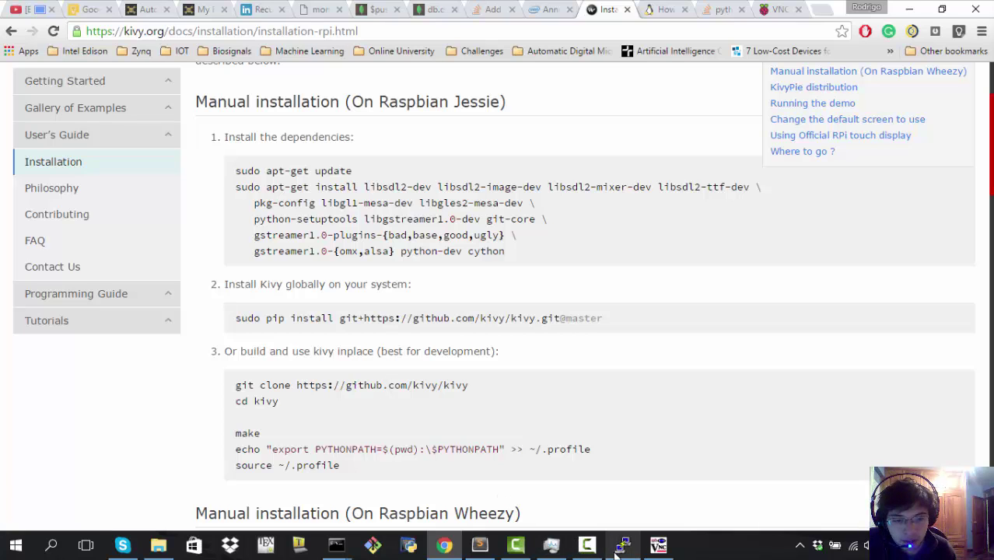
Switch to TightVNC Viewer, change into the kivy folder in the remote terminal and list its contents
{"action": "left_click", "coordinate": [658, 544]}
{"action": "type", "text": "cd kivy"}
{"action": "key", "text": "Return"}
{"action": "type", "text": "ls"}
{"action": "key", "text": "Return"}
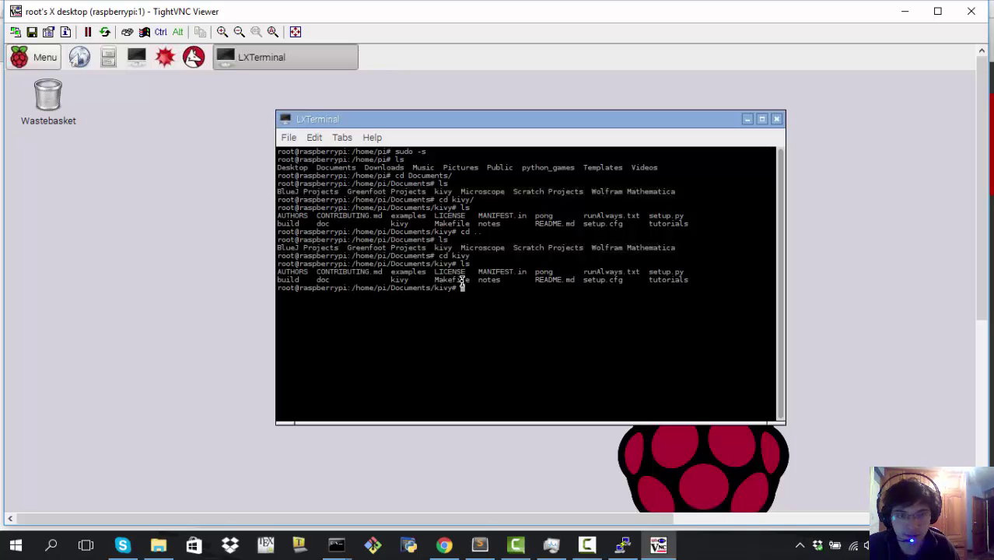
{"action": "key", "text": "alt+Tab"}
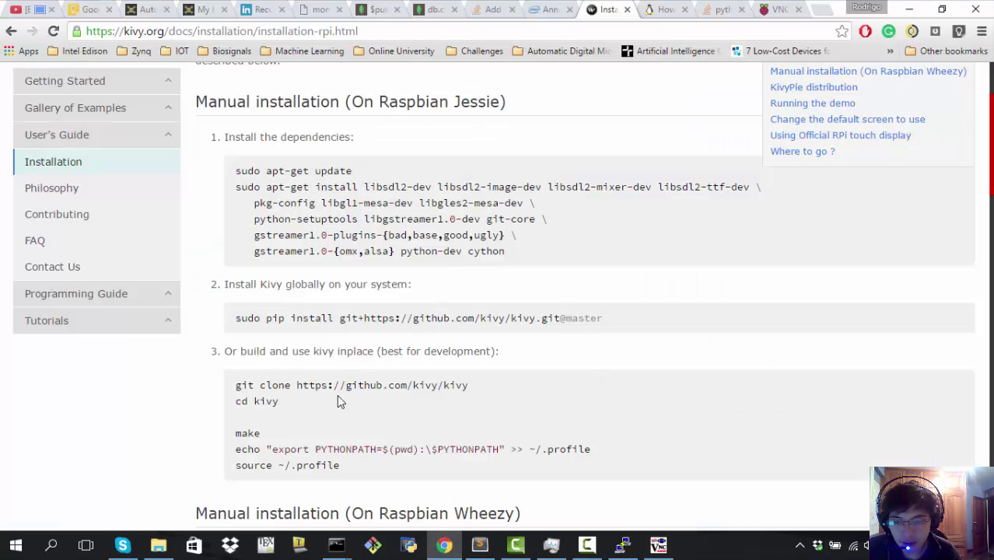
{"action": "left_click_drag", "start_coordinate": [263, 433], "coordinate": [217, 437]}
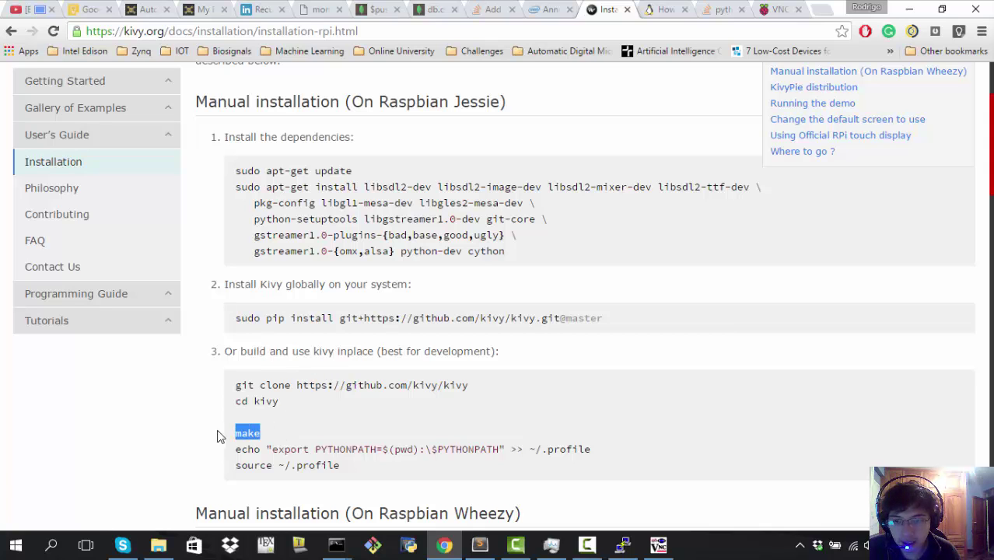
{"action": "key", "text": "alt+Tab"}
{"action": "type", "text": "mak"}
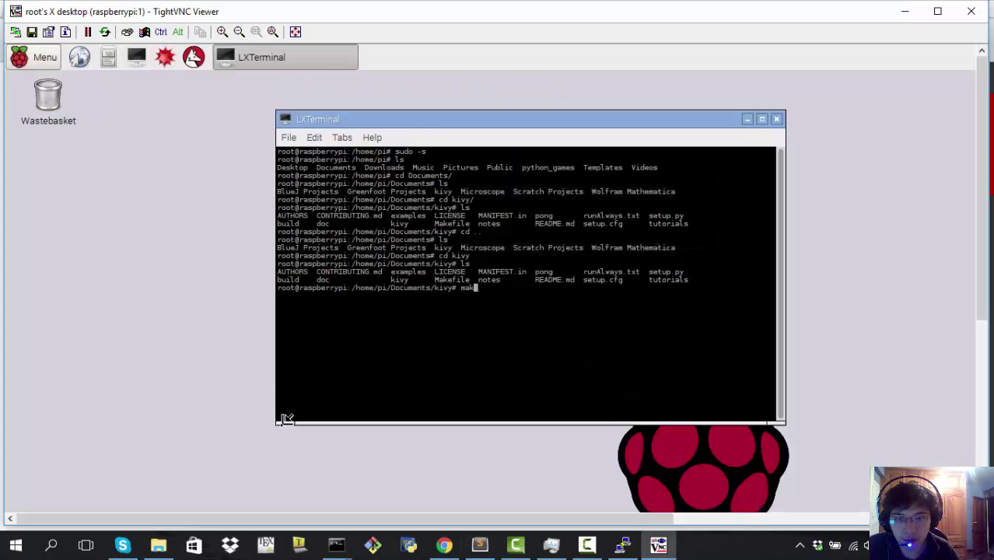
{"action": "key", "text": "BackSpace"}
{"action": "key", "text": "BackSpace"}
{"action": "key", "text": "BackSpace"}
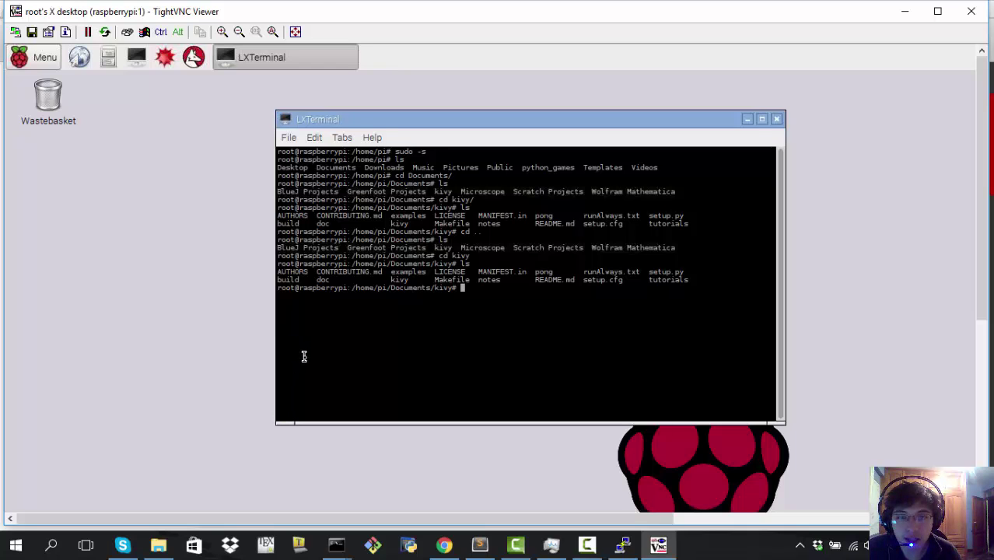
Review the PYTHONPATH export and source ~/.profile commands on the Kivy page in Chrome, and return to TightVNC Viewer
{"action": "key", "text": "alt+Tab"}
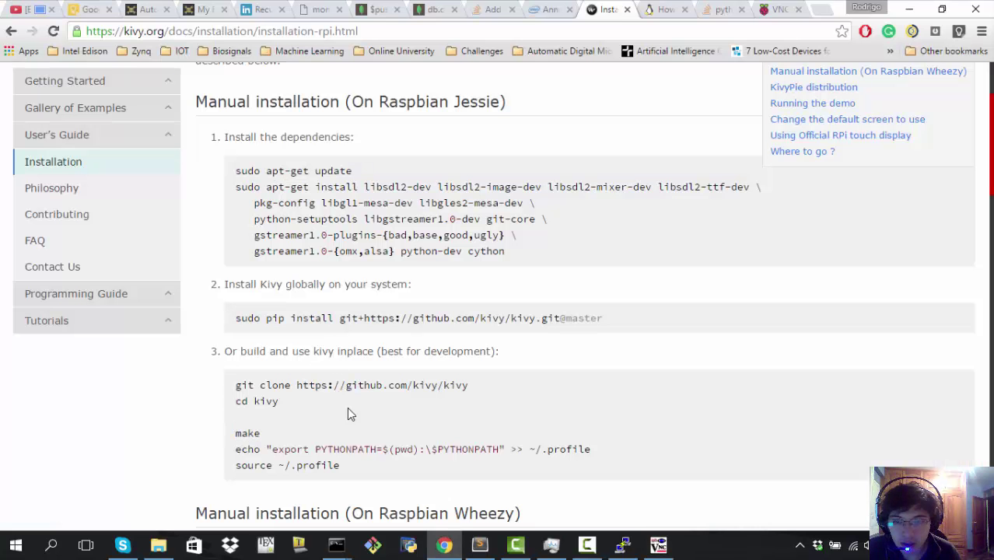
{"action": "scroll", "coordinate": [347, 413], "scroll_direction": "down", "scroll_amount": 2}
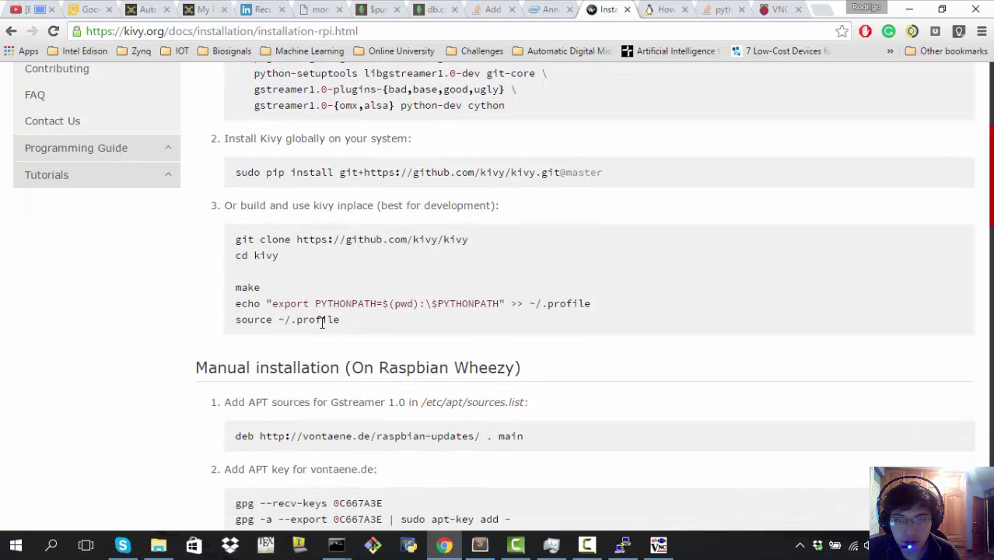
{"action": "left_click_drag", "start_coordinate": [241, 304], "coordinate": [583, 318]}
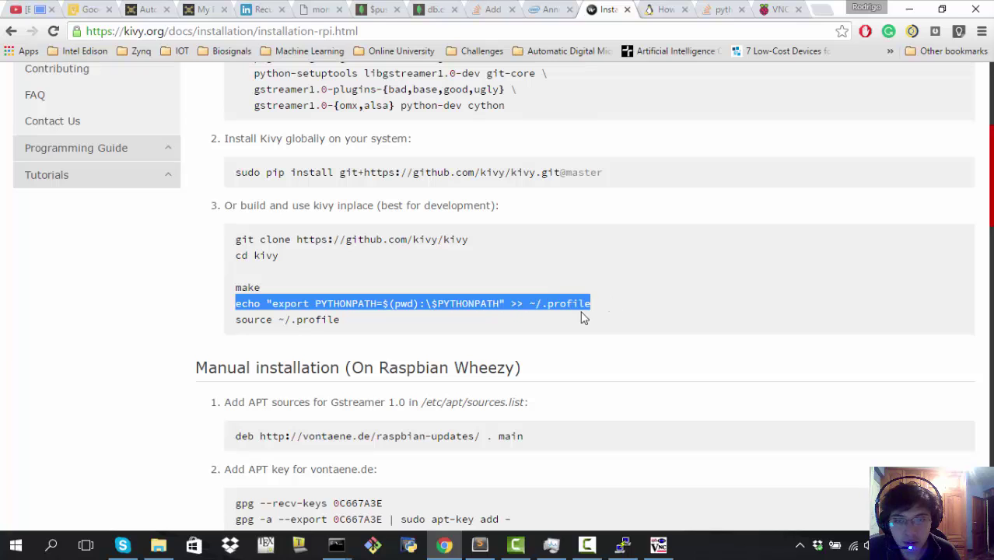
{"action": "left_click", "coordinate": [346, 328]}
{"action": "left_click_drag", "start_coordinate": [346, 327], "coordinate": [235, 319]}
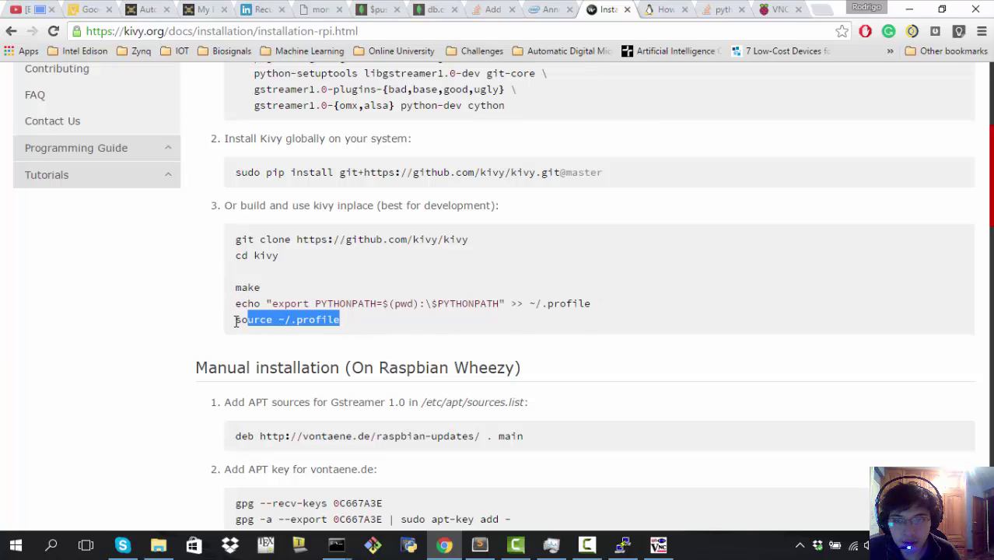
{"action": "left_click", "coordinate": [404, 332]}
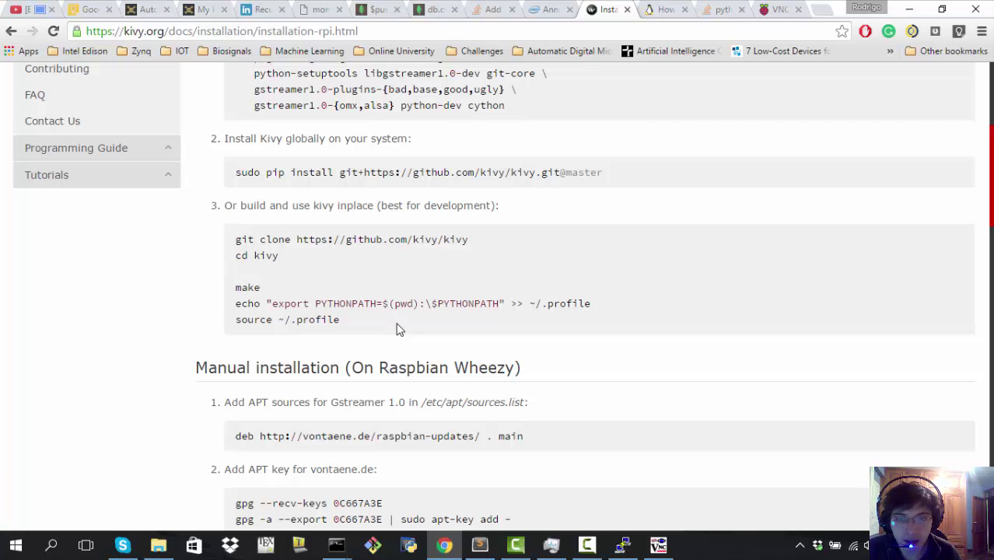
{"action": "key", "text": "alt+Tab"}
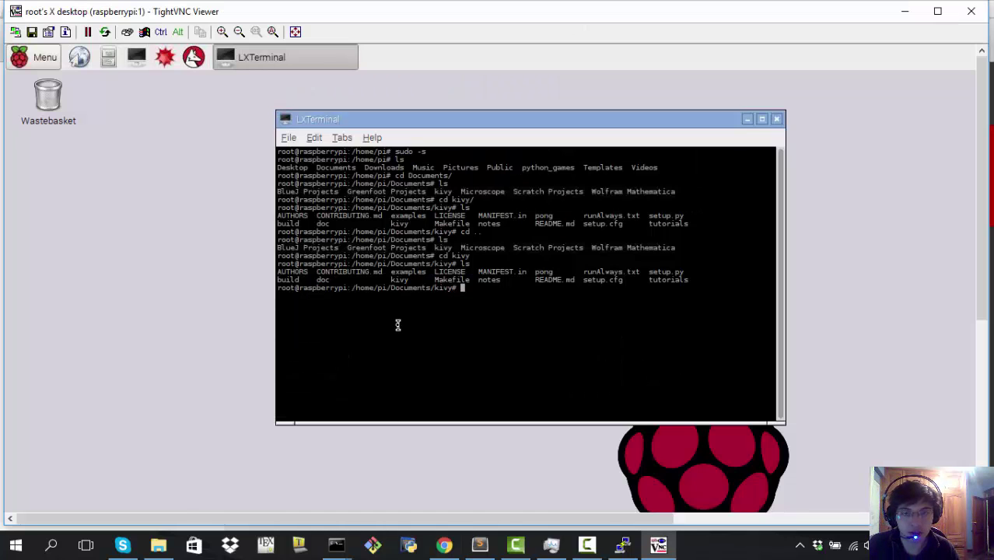
{"action": "key", "text": "alt+y"}
{"action": "key", "text": "alt+t"}
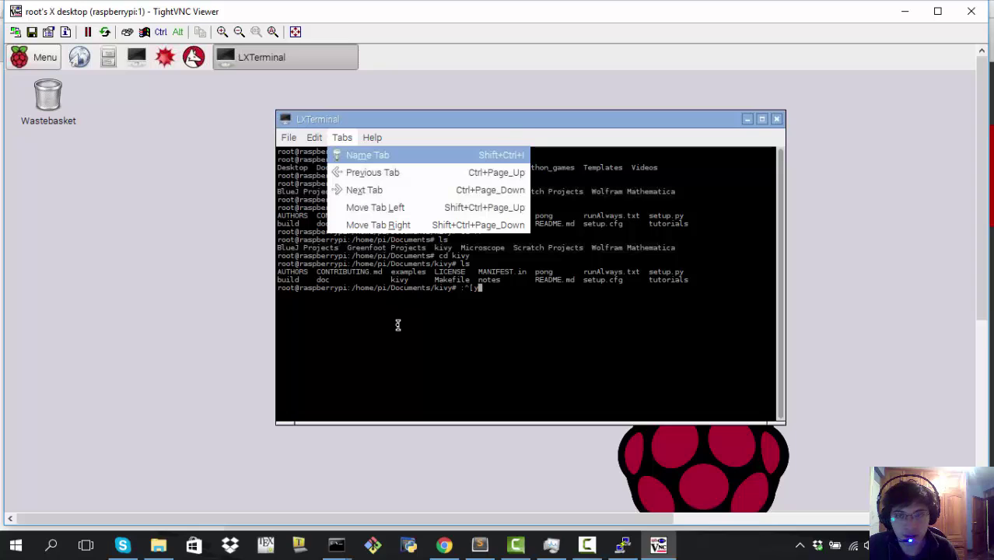
{"action": "key", "text": "Escape"}
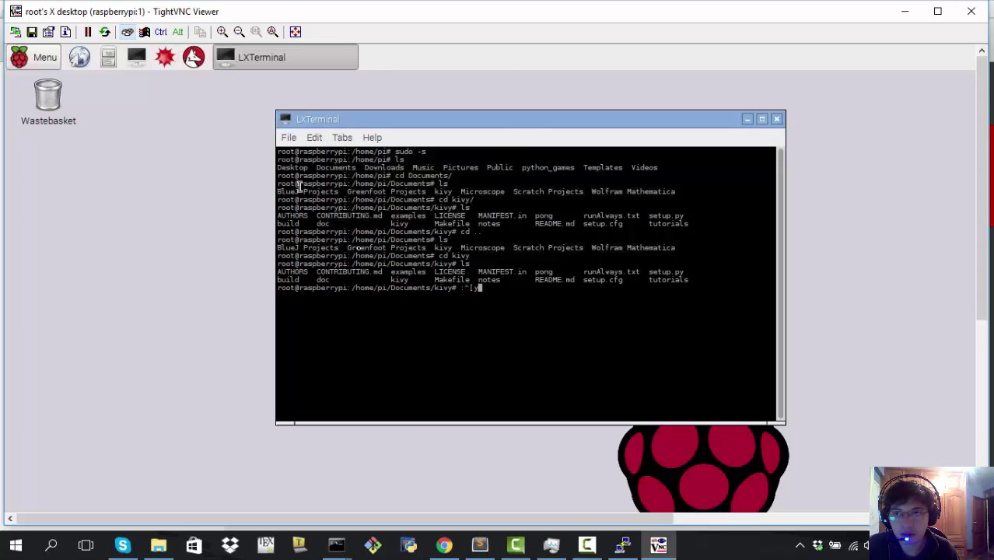
{"action": "left_click", "coordinate": [866, 480]}
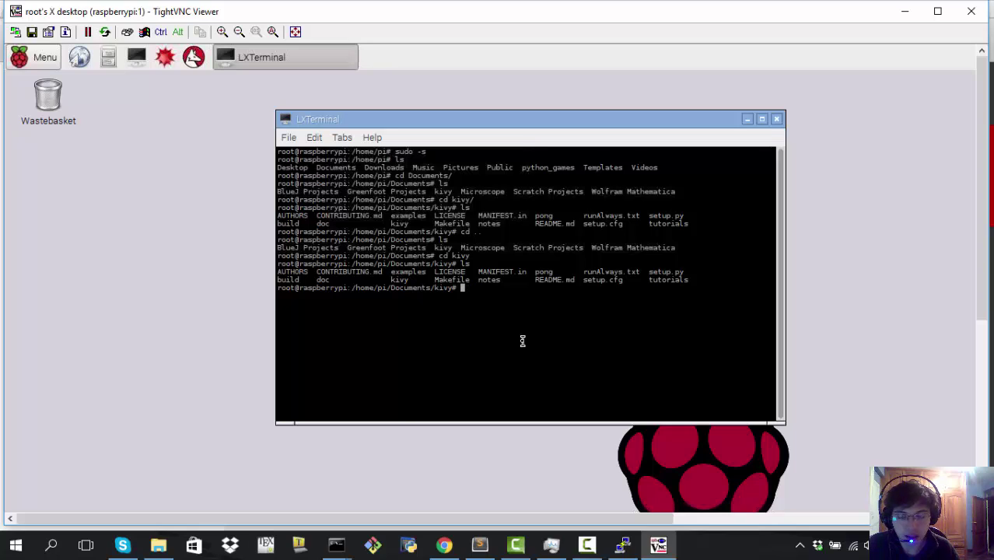
Test importing kivy in a Python session started from the kivy folder, and exit Python
{"action": "type", "text": "python"}
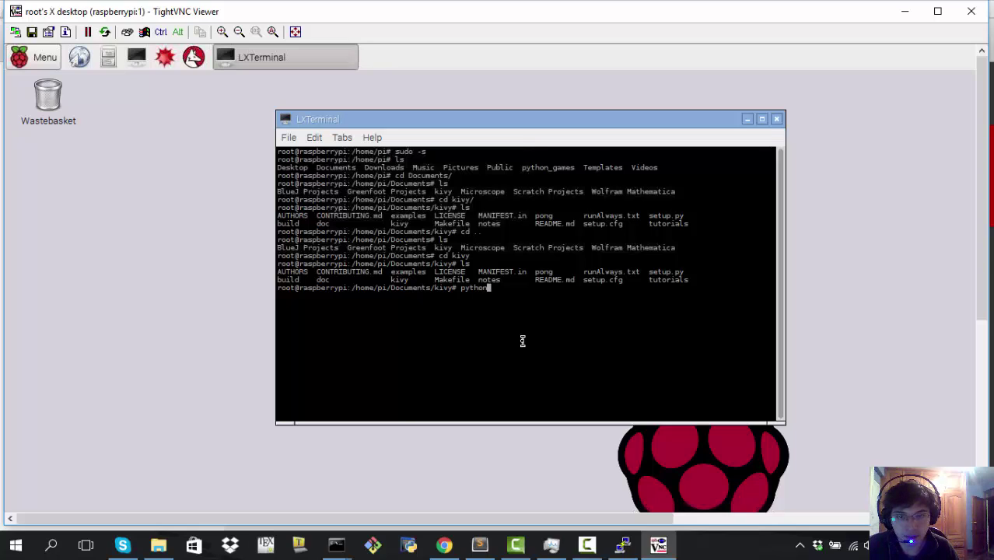
{"action": "key", "text": "Return"}
{"action": "type", "text": "import ki"}
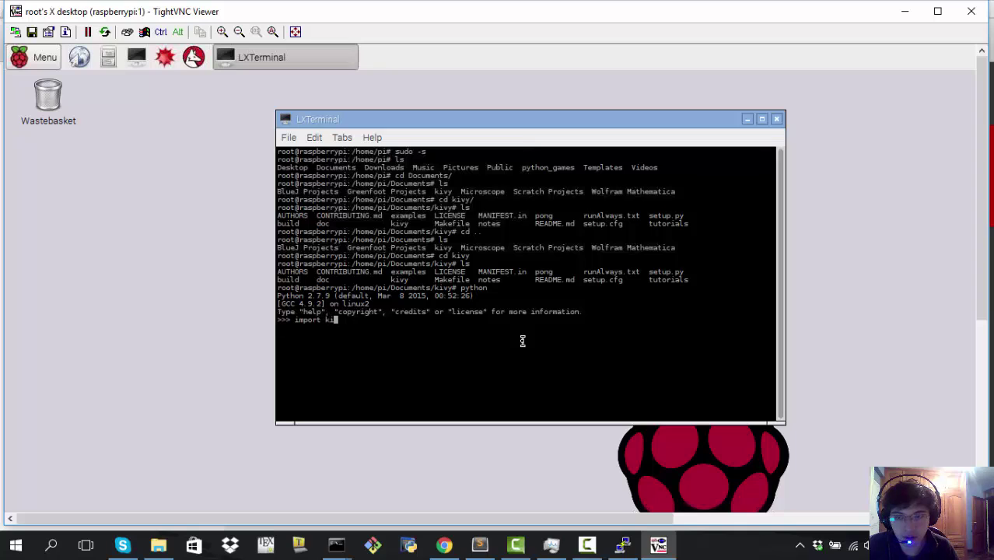
{"action": "type", "text": "vy"}
{"action": "key", "text": "Return"}
{"action": "key", "text": "ctrl+c"}
{"action": "key", "text": "ctrl+d"}
Move up to the Documents folder and test importing kivy in a Python session there, exiting Python at the end
{"action": "type", "text": "ls"}
{"action": "key", "text": "Return"}
{"action": "type", "text": "cd .."}
{"action": "key", "text": "Return"}
{"action": "type", "text": "python"}
{"action": "key", "text": "Return"}
{"action": "type", "text": "import kivy"}
{"action": "key", "text": "Return"}
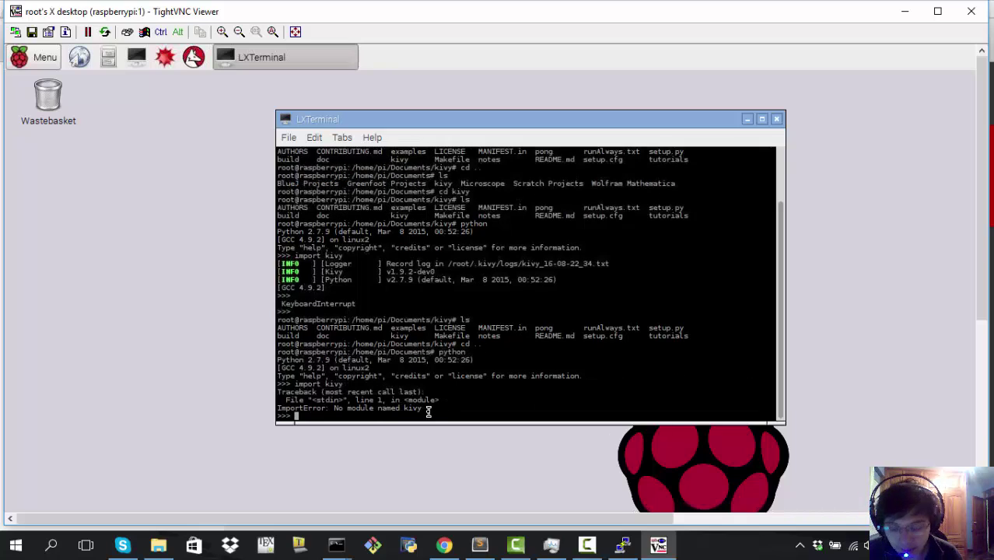
{"action": "key", "text": "ctrl+c"}
{"action": "key", "text": "ctrl+d"}
List the Documents folder and change into the Microscope folder
{"action": "type", "text": "ls"}
{"action": "key", "text": "Return"}
{"action": "type", "text": "cd Microscope/"}
{"action": "key", "text": "Return"}
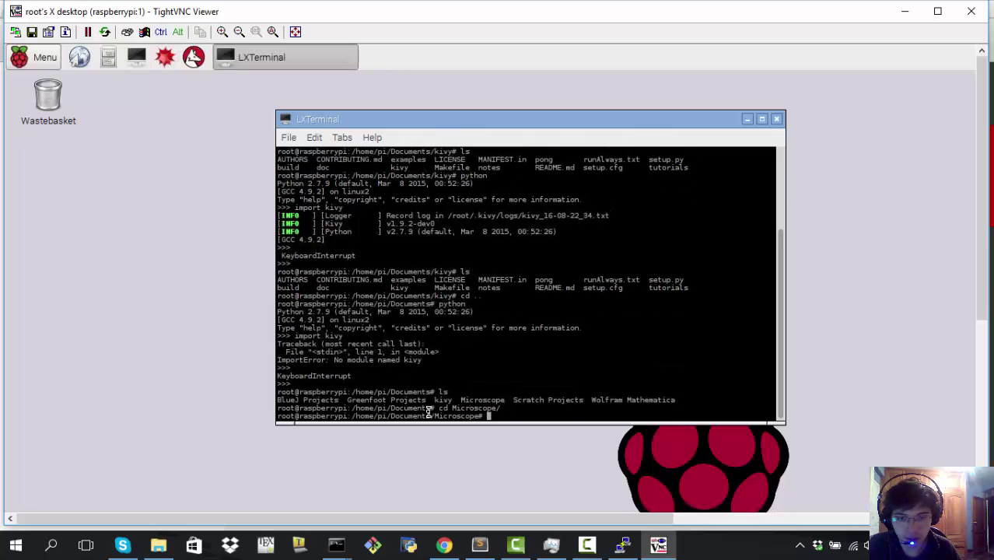
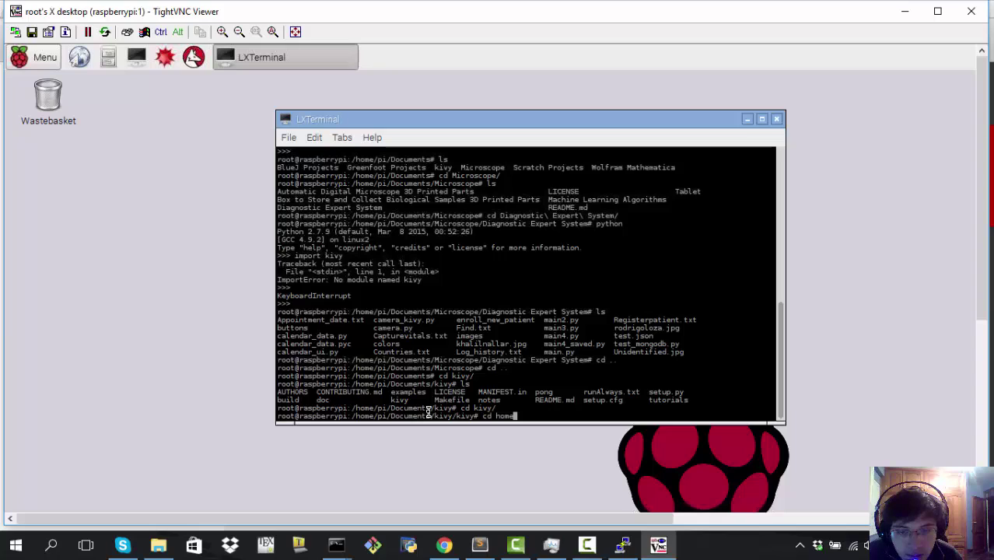
Find the command echo "export PYTHONPATH=$(pwd):\$PYTHONPATH" >> ~/.profile in the shell history and run it from the inner kivy/kivy folder
{"action": "key", "text": "Up"}
{"action": "key", "text": "Up"}
{"action": "key", "text": "Up"}
{"action": "key", "text": "Up"}
{"action": "key", "text": "Up"}
{"action": "key", "text": "Up"}
{"action": "key", "text": "Up"}
{"action": "key", "text": "Up"}
{"action": "key", "text": "Down"}
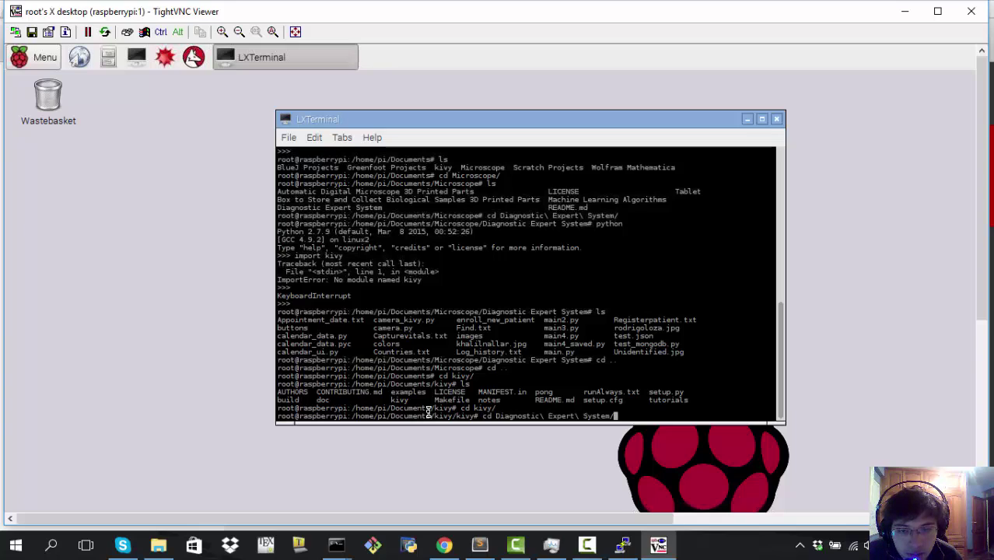
{"action": "key", "text": "Up"}
{"action": "key", "text": "Up"}
{"action": "key", "text": "Up"}
{"action": "key", "text": "Up"}
{"action": "key", "text": "Up"}
{"action": "key", "text": "Up"}
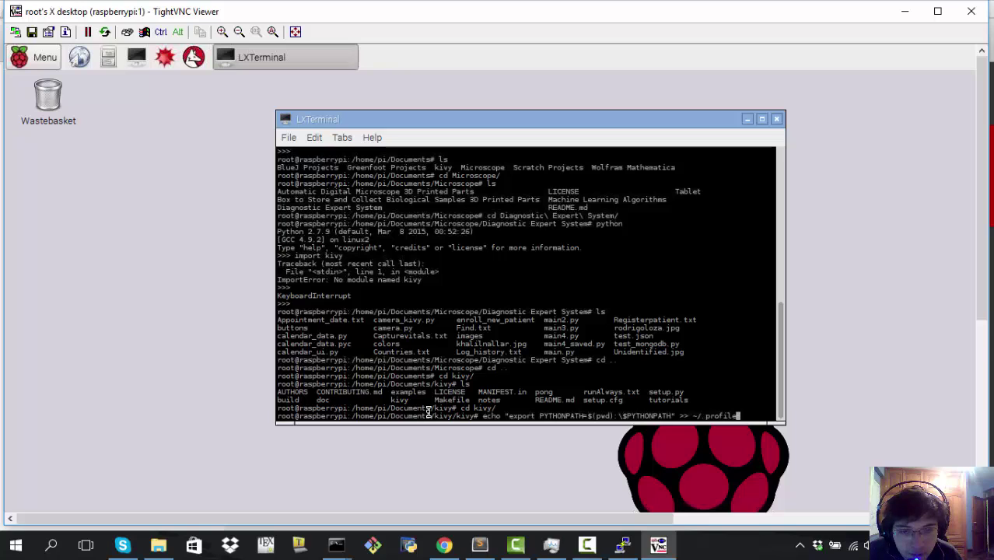
{"action": "key", "text": "Return"}
Reload the shell profile with source ~/.profile, checking the command against the Kivy installation page in Chrome
{"action": "key", "text": "alt+Tab"}
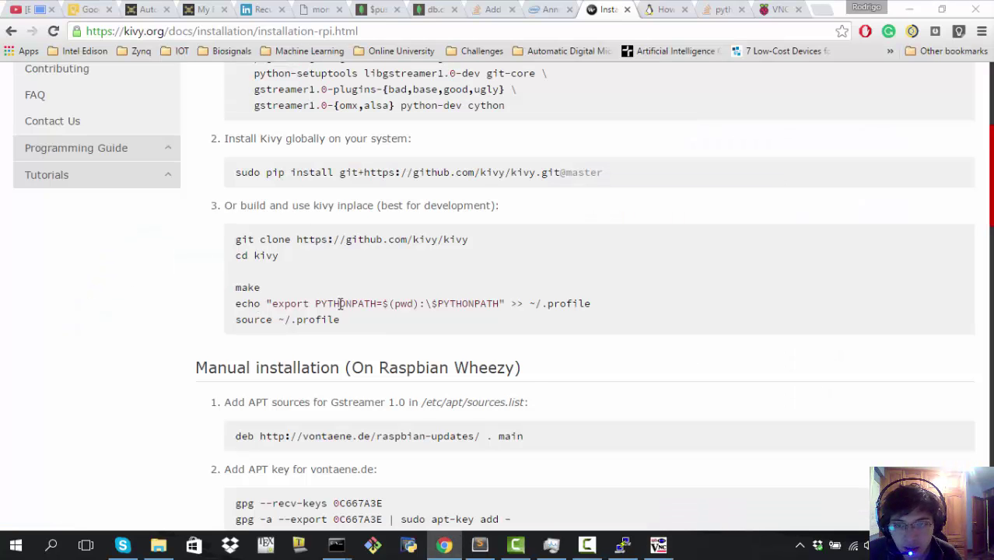
{"action": "key", "text": "alt+Tab"}
{"action": "type", "text": "source"}
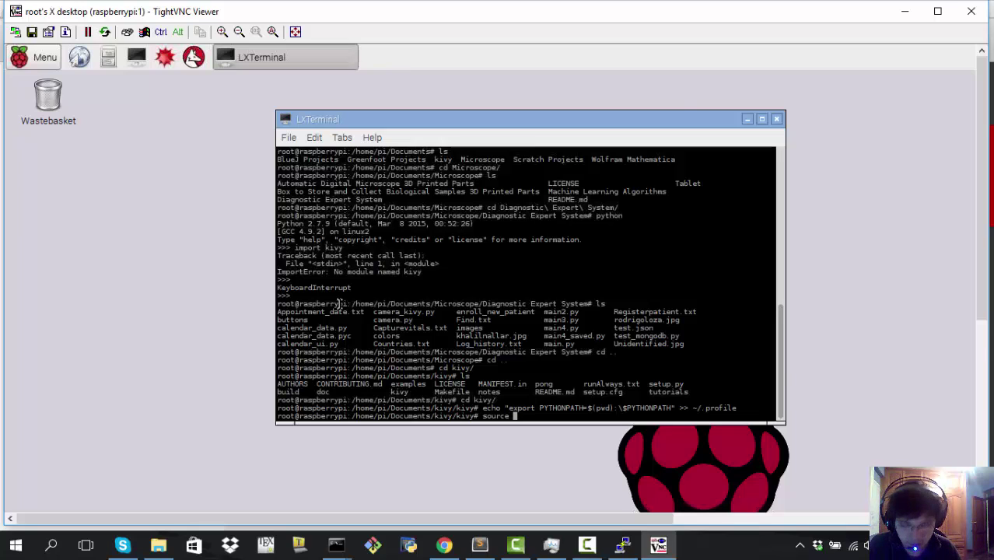
{"action": "key", "text": "alt+Tab"}
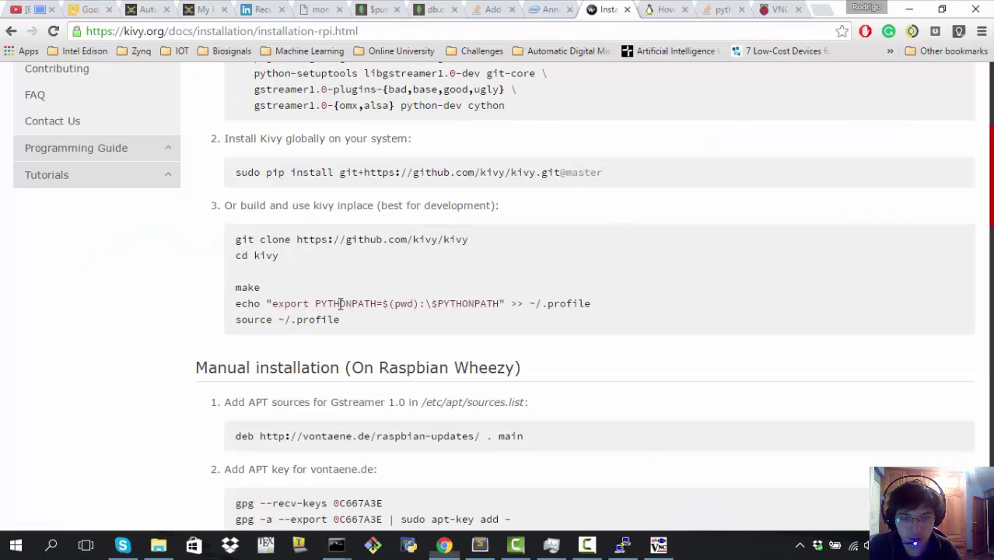
{"action": "key", "text": "alt+Tab"}
{"action": "type", "text": "~"}
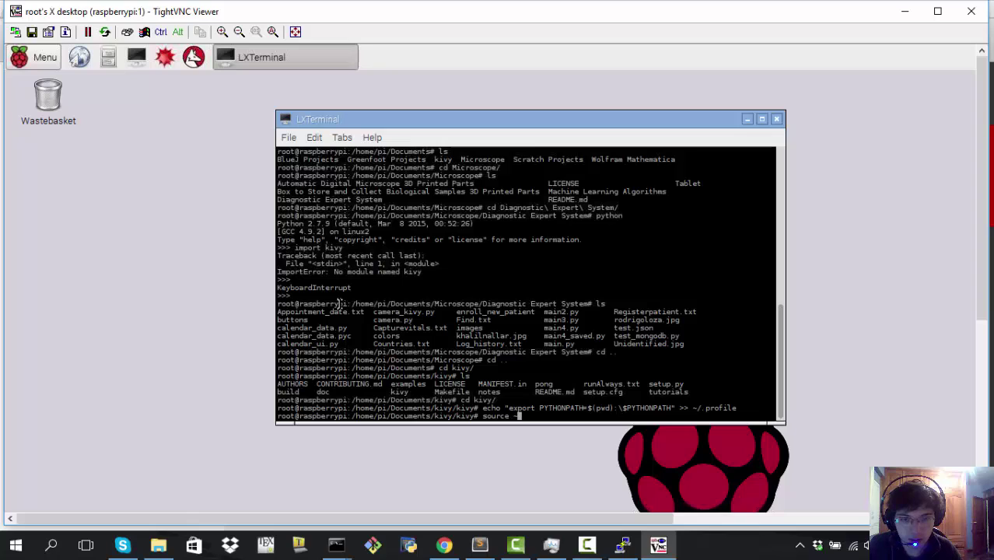
{"action": "type", "text": "/.profile"}
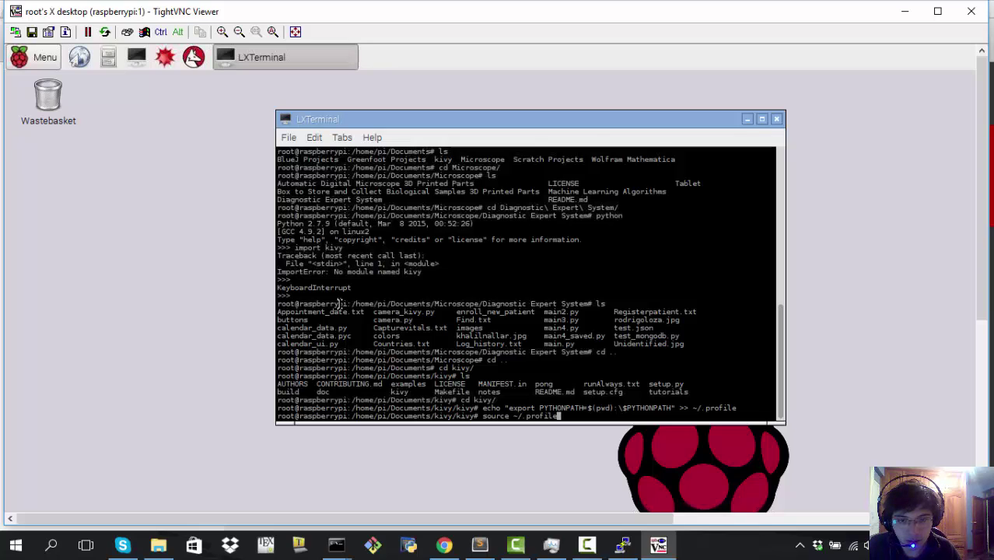
{"action": "key", "text": "Return"}
Move up two levels from the inner kivy/kivy folder to the Documents folder
{"action": "type", "text": "cd .."}
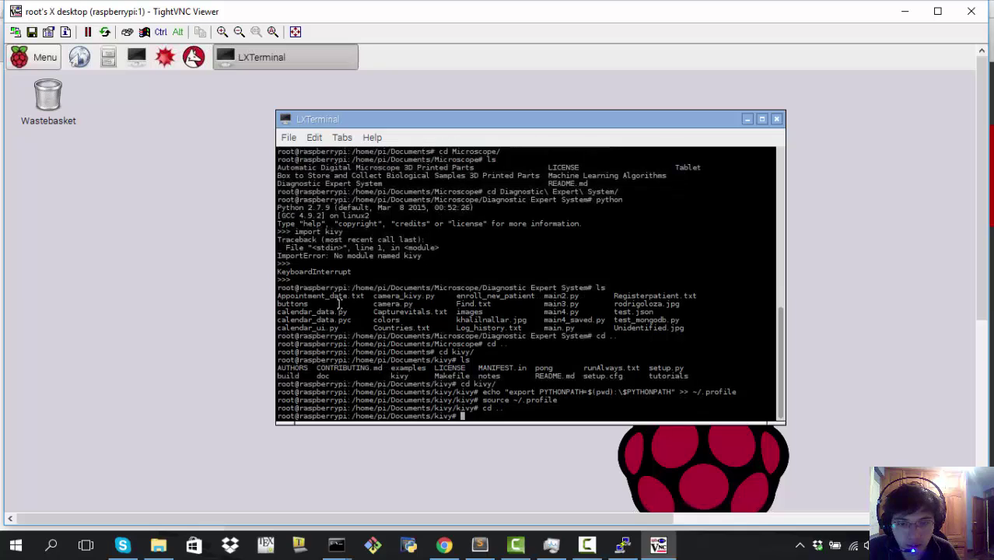
{"action": "key", "text": "Return"}
{"action": "type", "text": "cd .."}
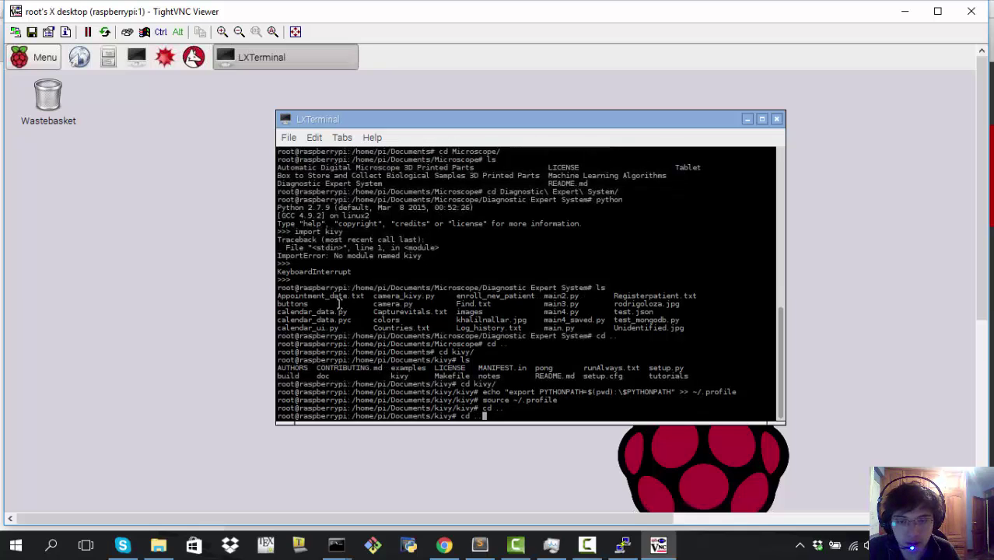
{"action": "key", "text": "Return"}
Test importing kivy in a Python session started from the Documents folder, then exit Python
{"action": "type", "text": "pytho"}
{"action": "type", "text": "n"}
{"action": "key", "text": "Return"}
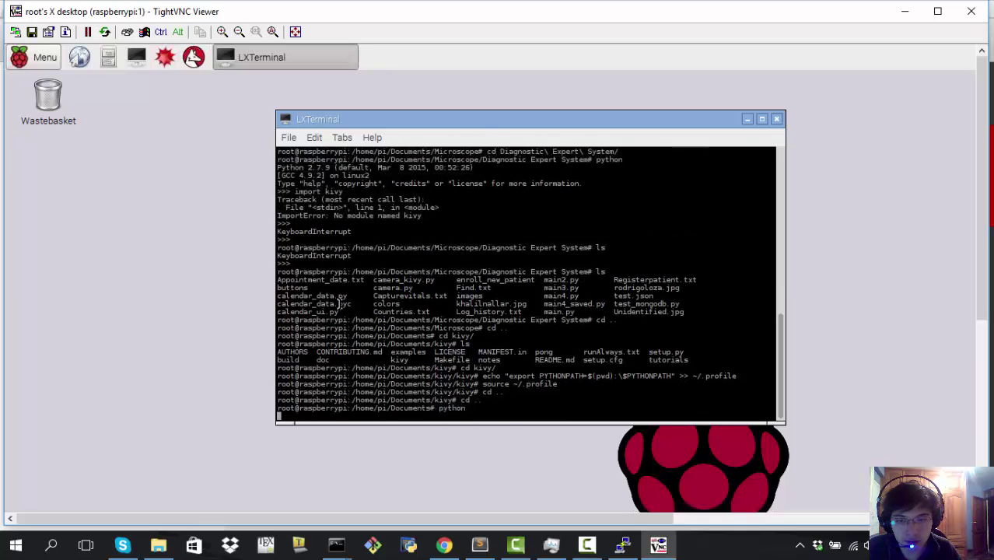
{"action": "type", "text": "import kivy"}
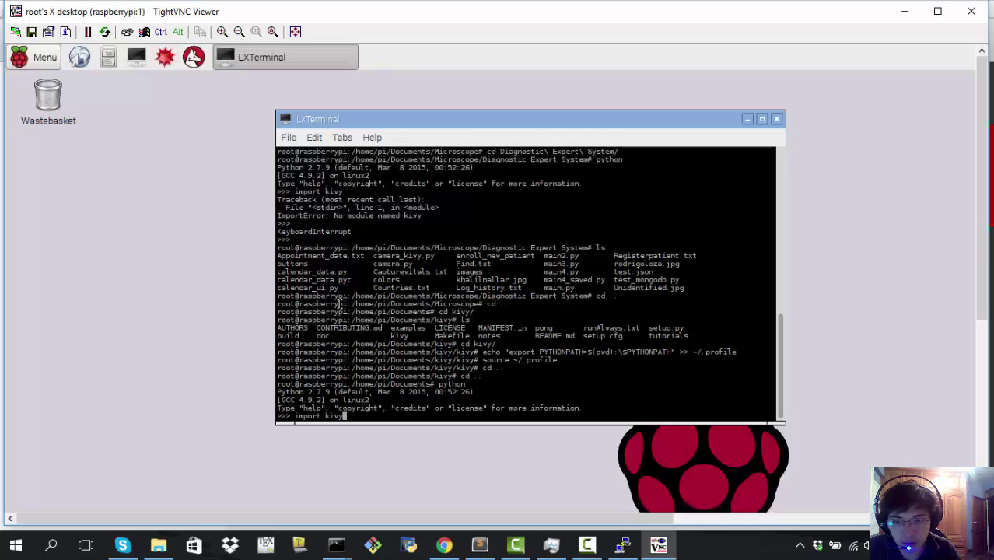
{"action": "key", "text": "Return"}
{"action": "key", "text": "ctrl+c"}
{"action": "key", "text": "ctrl+d"}
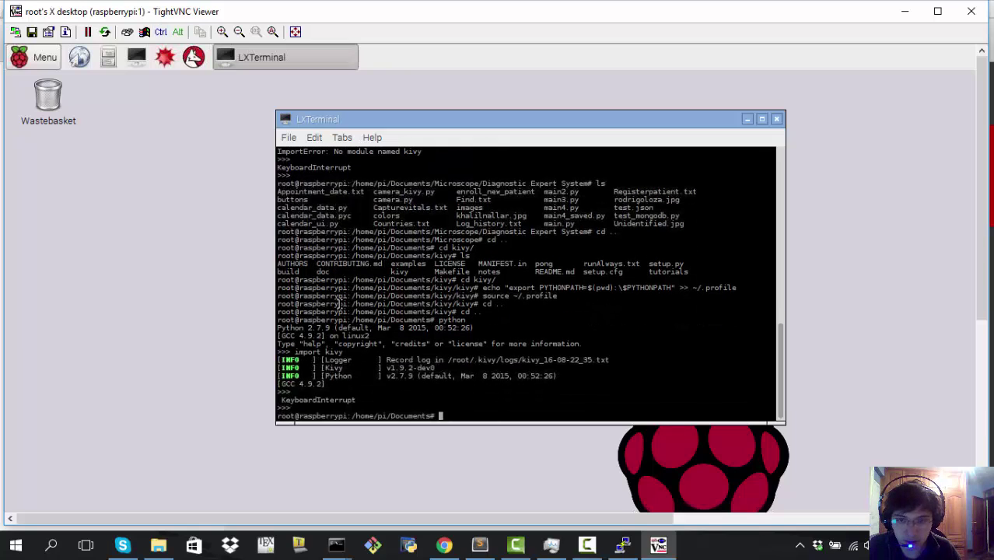
Change into the Microscope folder and on into its Diagnostic Expert System subfolder, listing the contents along the way
{"action": "type", "text": "ls"}
{"action": "key", "text": "Return"}
{"action": "type", "text": "cd Microscope/"}
{"action": "key", "text": "Return"}
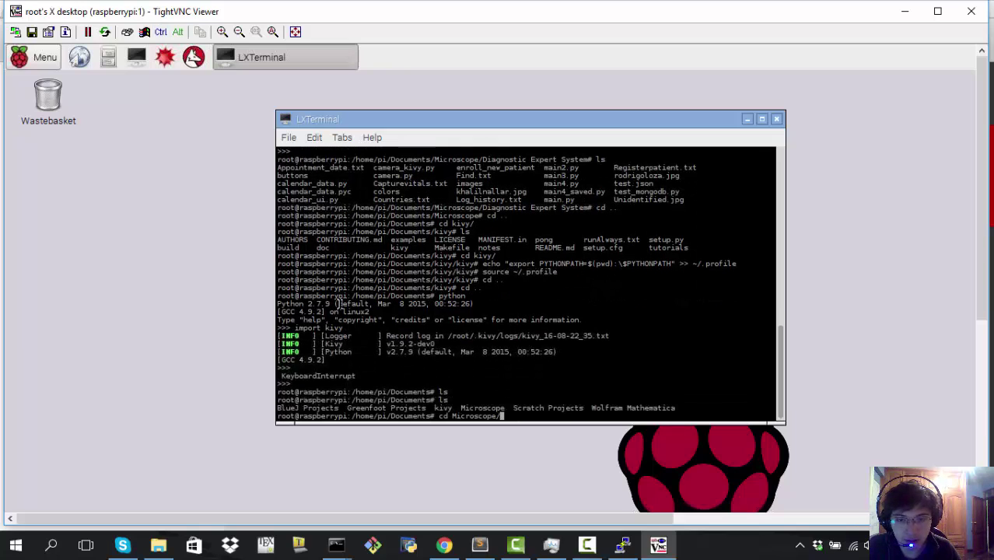
{"action": "type", "text": "ls"}
{"action": "key", "text": "Return"}
{"action": "type", "text": "cd "}
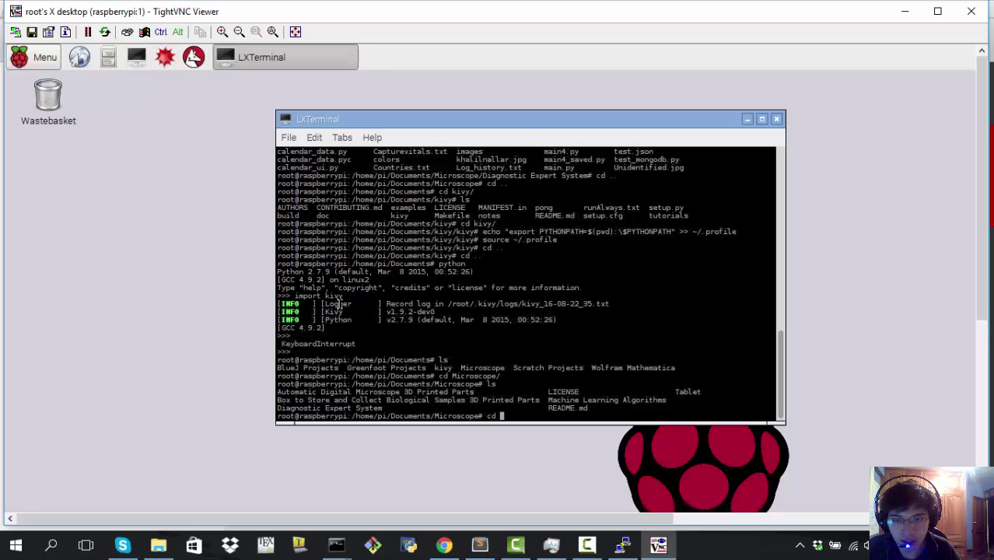
{"action": "type", "text": "D"}
{"action": "key", "text": "Tab"}
{"action": "key", "text": "Return"}
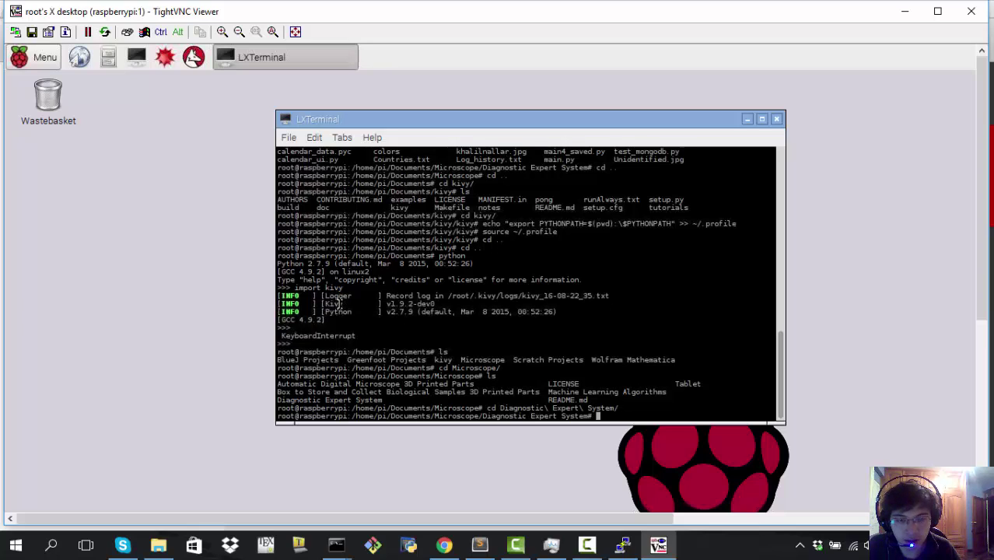
Start Python in the Diagnostic Expert System folder, test import kivy there, and exit the session
{"action": "type", "text": "python"}
{"action": "key", "text": "Return"}
{"action": "type", "text": "impor"}
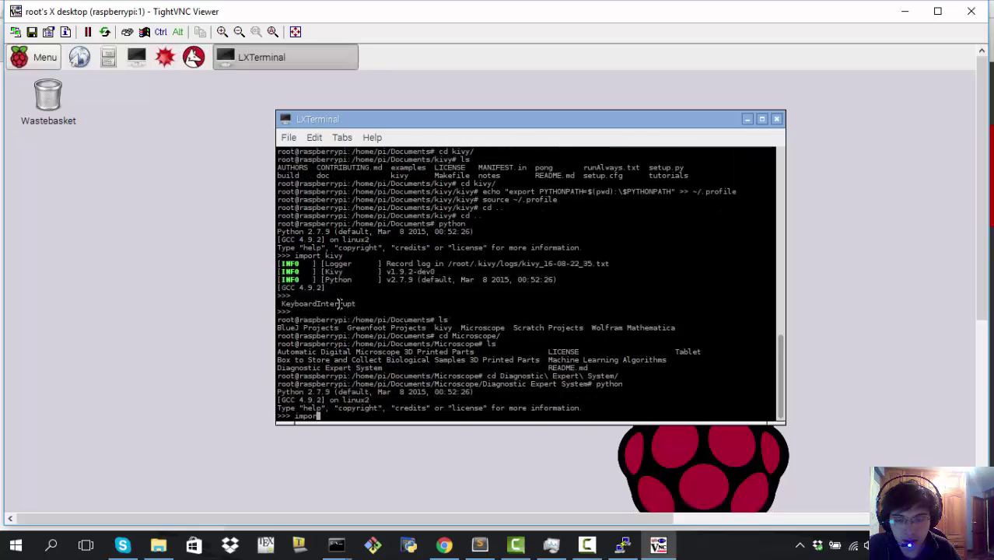
{"action": "type", "text": "t kivy"}
{"action": "key", "text": "Return"}
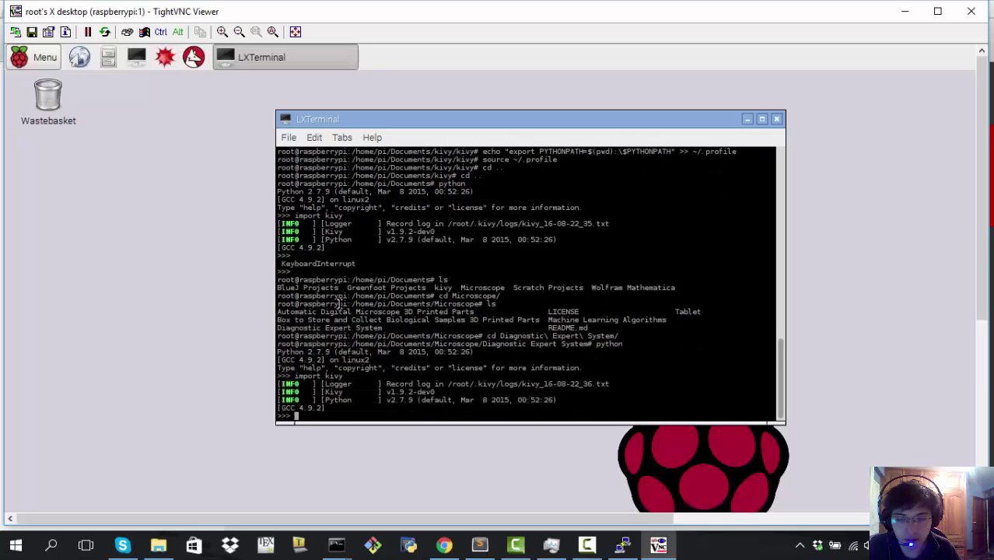
{"action": "key", "text": "ctrl+c"}
{"action": "key", "text": "ctrl+d"}
Return to the Documents folder and look over the in-place build commands on the Kivy installation page in Chrome
{"action": "type", "text": "cd .."}
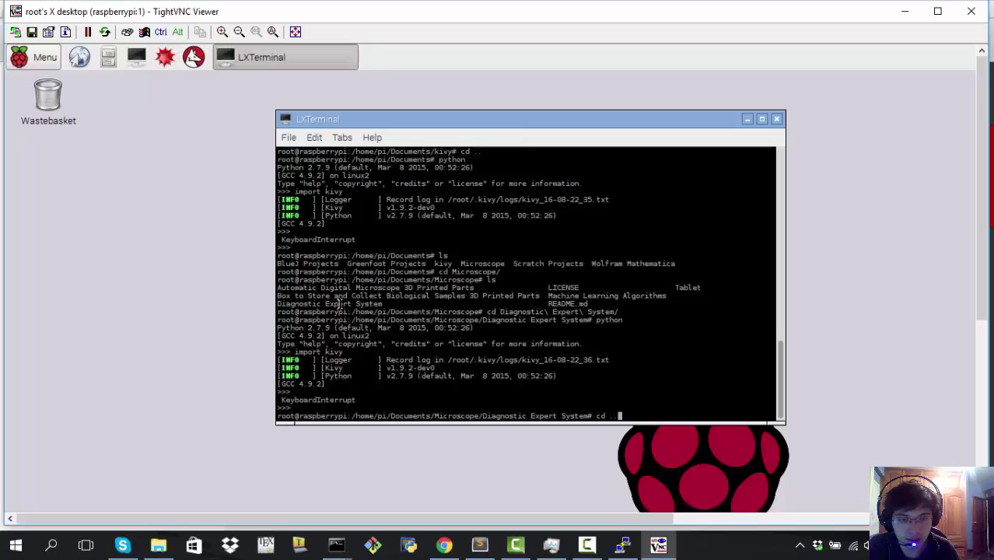
{"action": "key", "text": "Return"}
{"action": "type", "text": "cd .."}
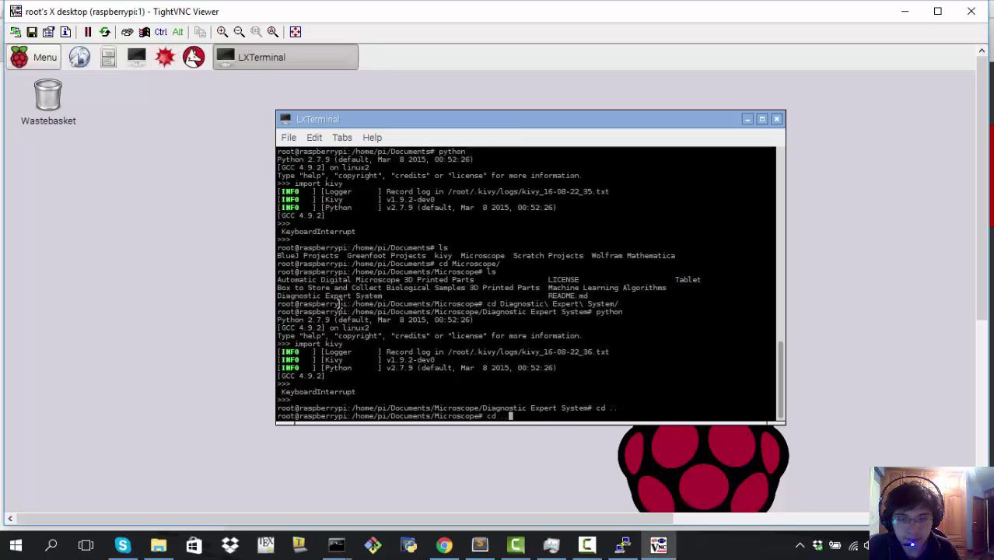
{"action": "key", "text": "Return"}
{"action": "key", "text": "alt+Tab"}
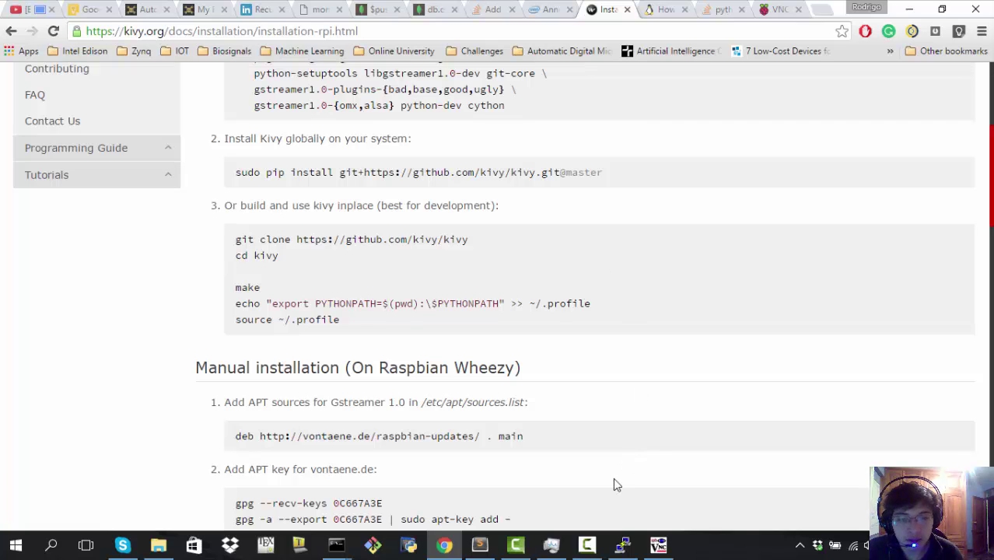
{"action": "left_click", "coordinate": [658, 546]}
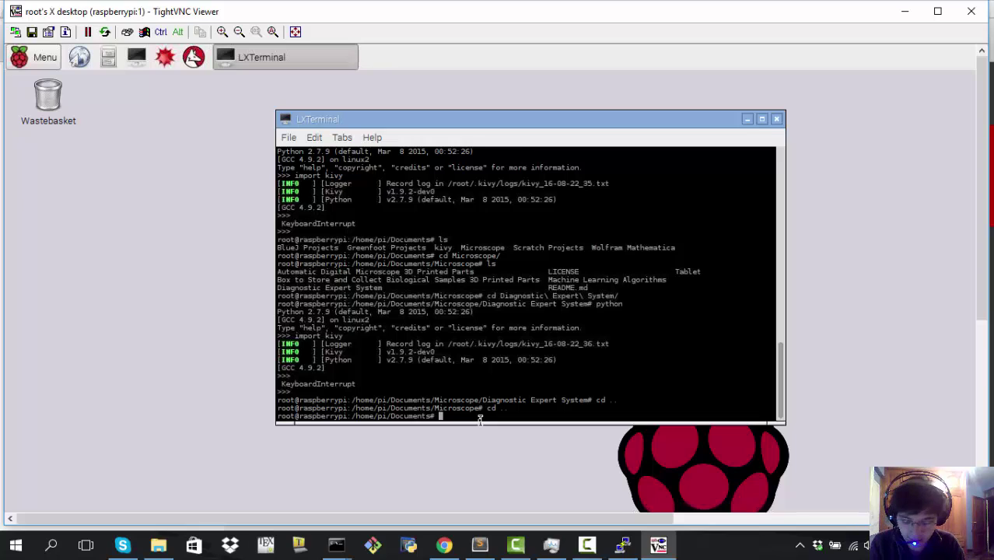
{"action": "type", "text": "cd .."}
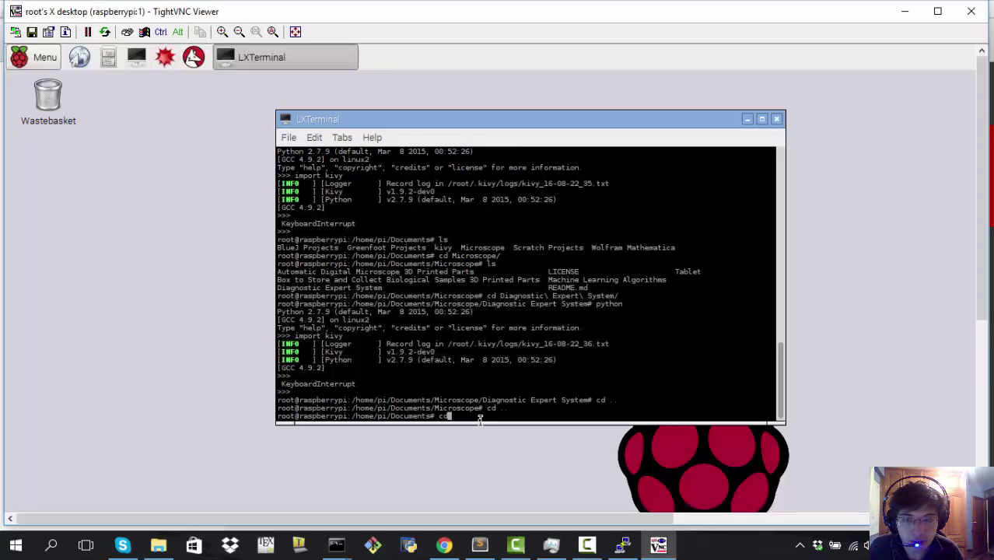
{"action": "key", "text": "BackSpace"}
{"action": "key", "text": "BackSpace"}
{"action": "key", "text": "BackSpace"}
{"action": "key", "text": "BackSpace"}
{"action": "key", "text": "BackSpace"}
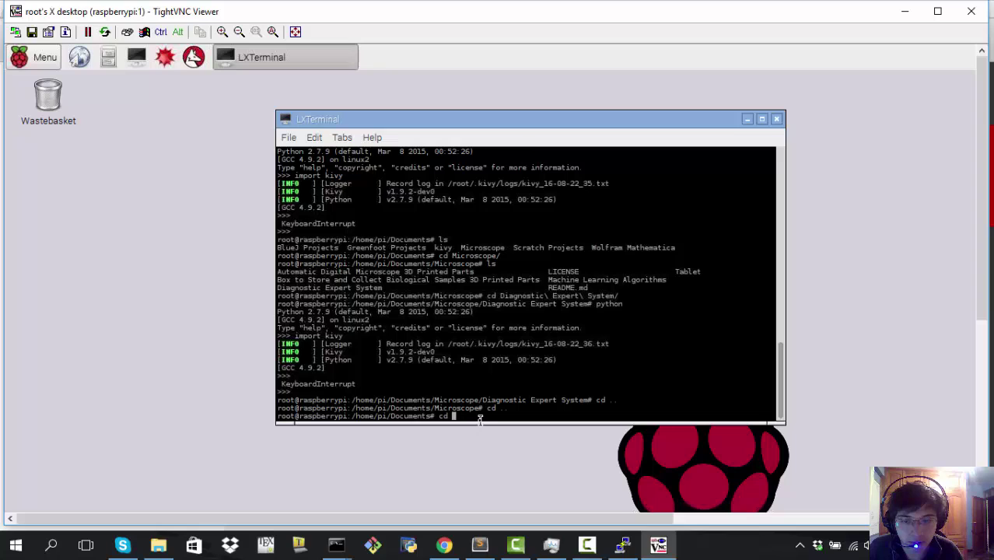
List the Documents folder and open the Kivy configuration file ~/.kivy/config.ini in nano
{"action": "type", "text": "ls"}
{"action": "key", "text": "Return"}
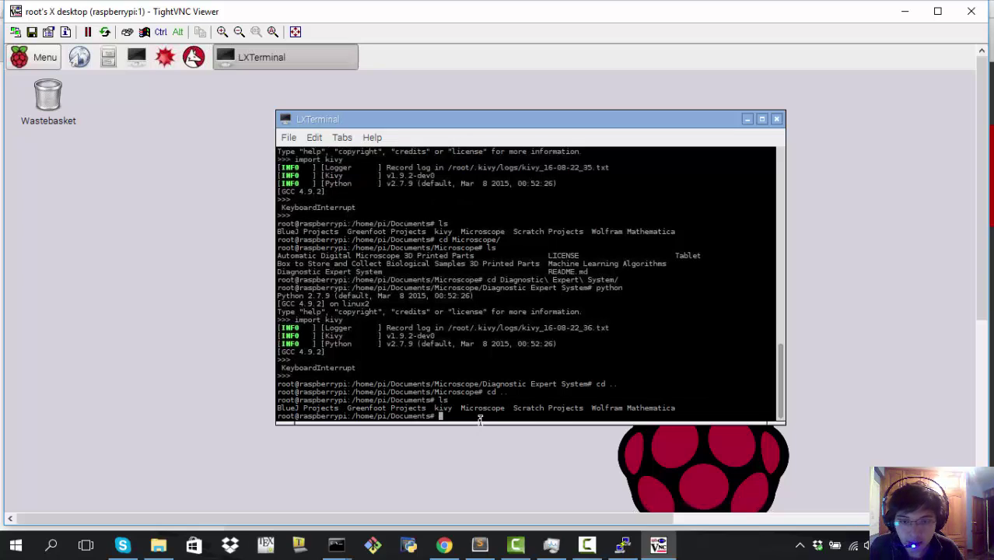
{"action": "type", "text": "nano "}
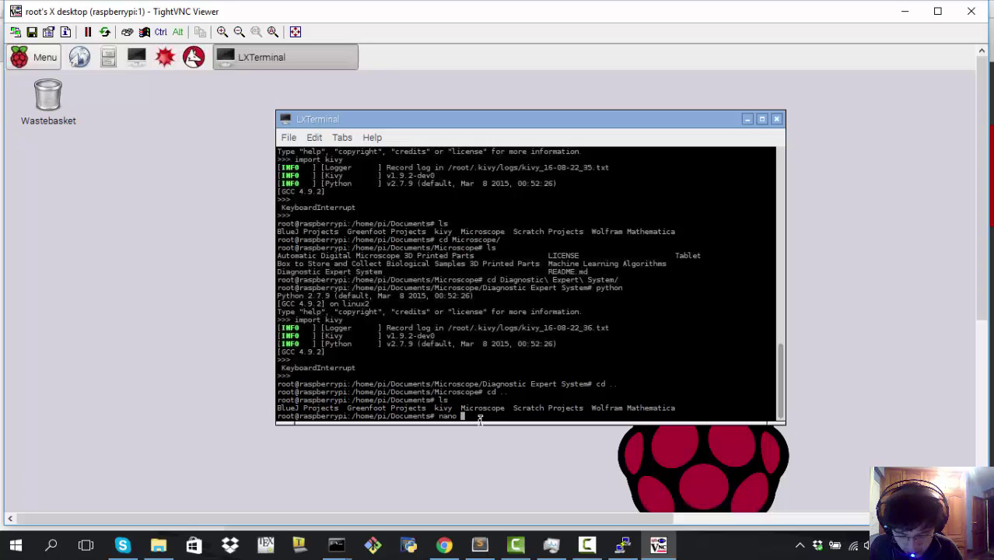
{"action": "type", "text": "M"}
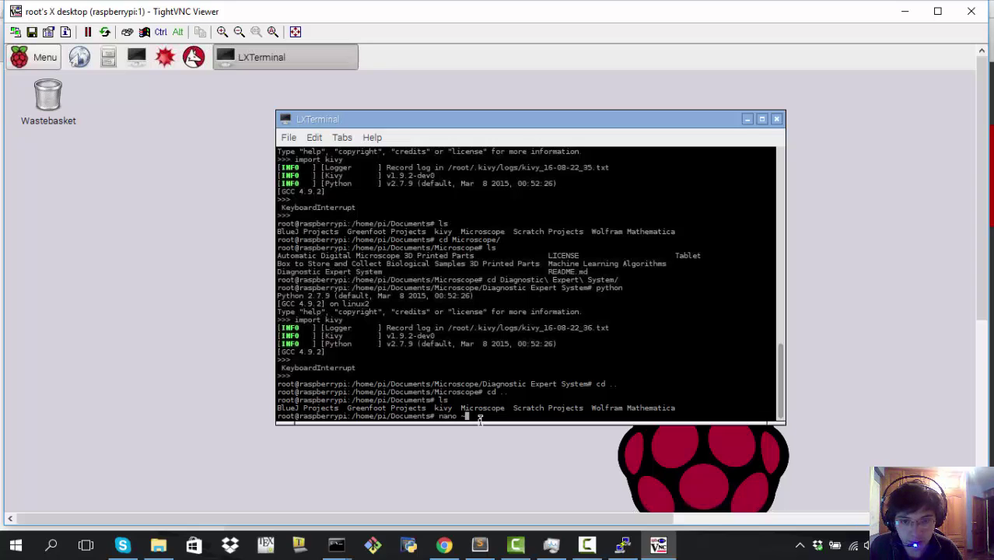
{"action": "type", "text": "/.kivy"}
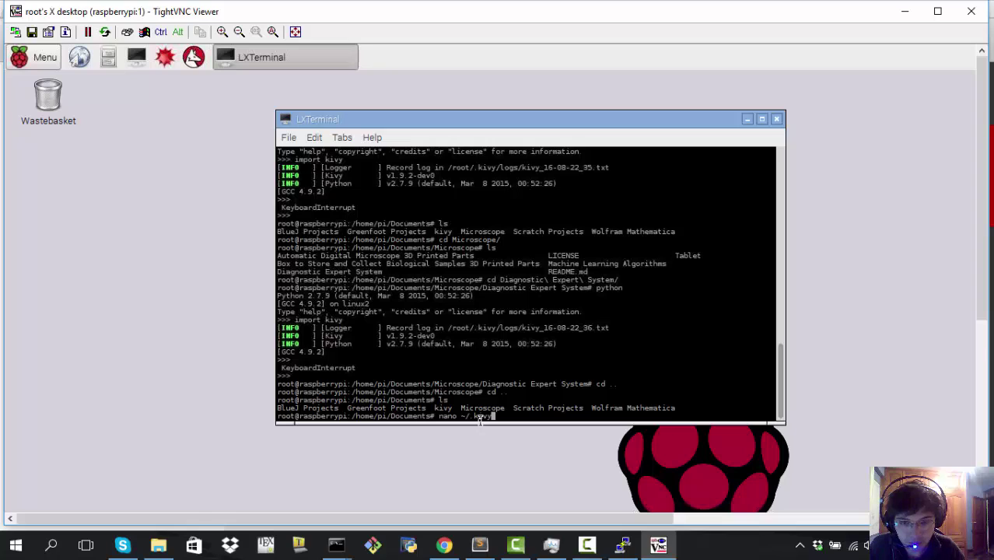
{"action": "type", "text": "/"}
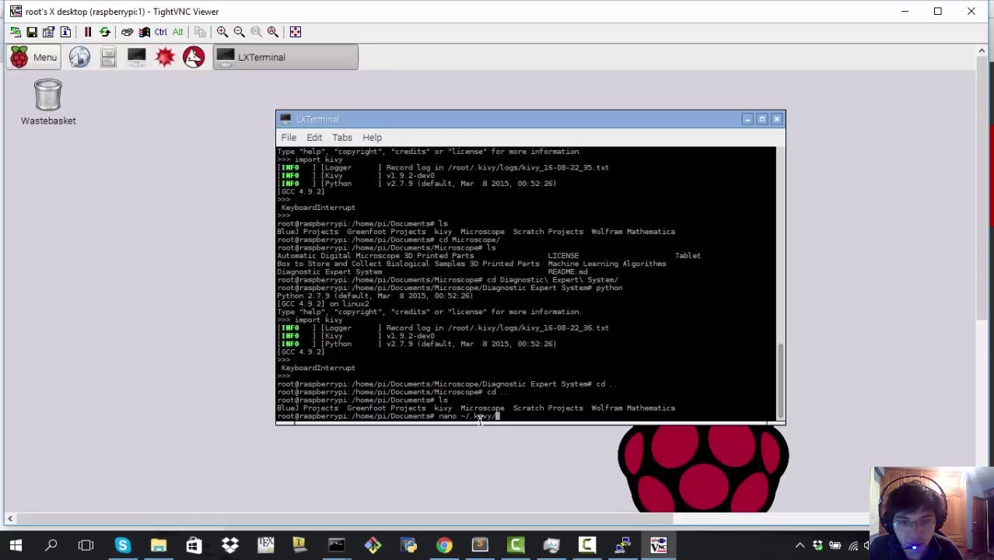
{"action": "type", "text": "config.ini"}
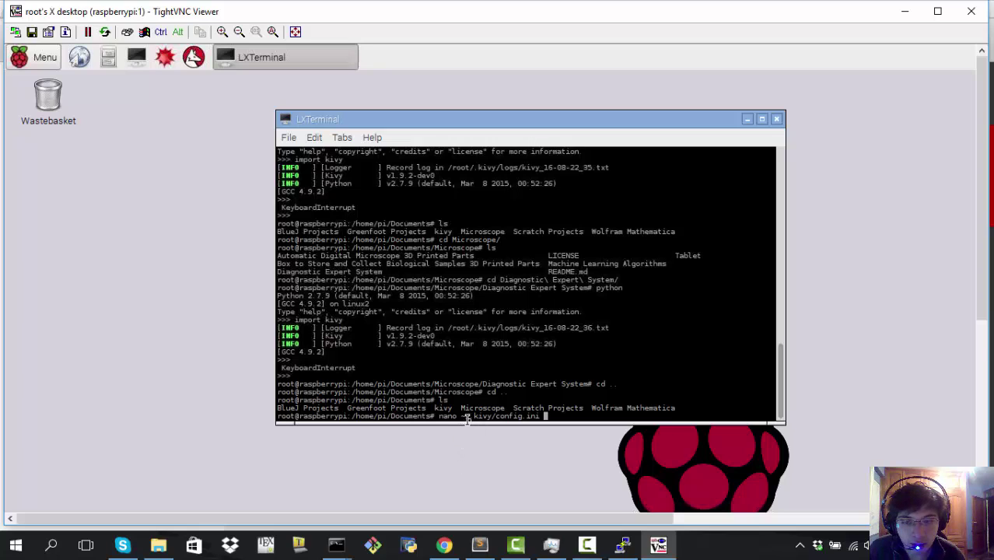
{"action": "key", "text": "Return"}
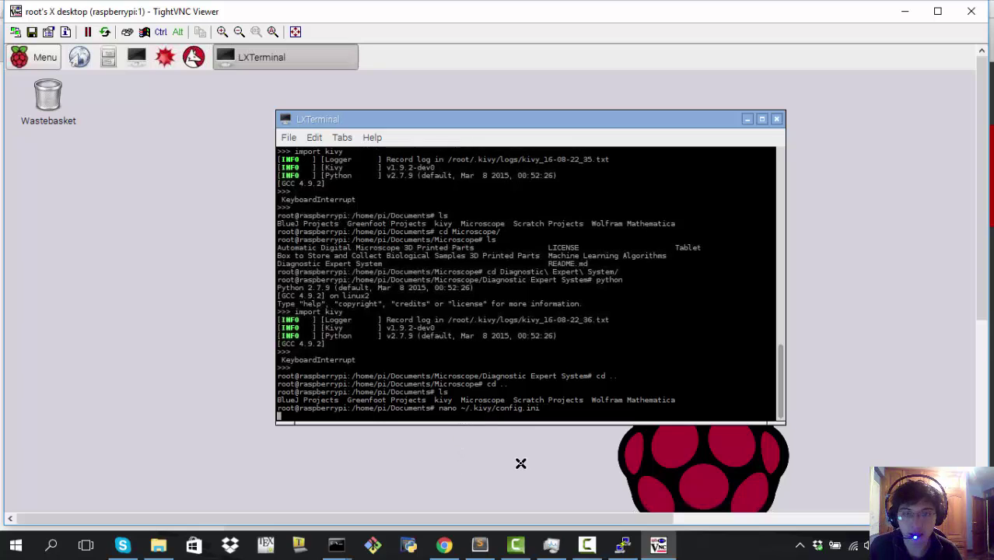
Clear the keyboard_mode value in the [kivy] section of config.ini and re-enter it as dock
{"action": "key", "text": "Down"}
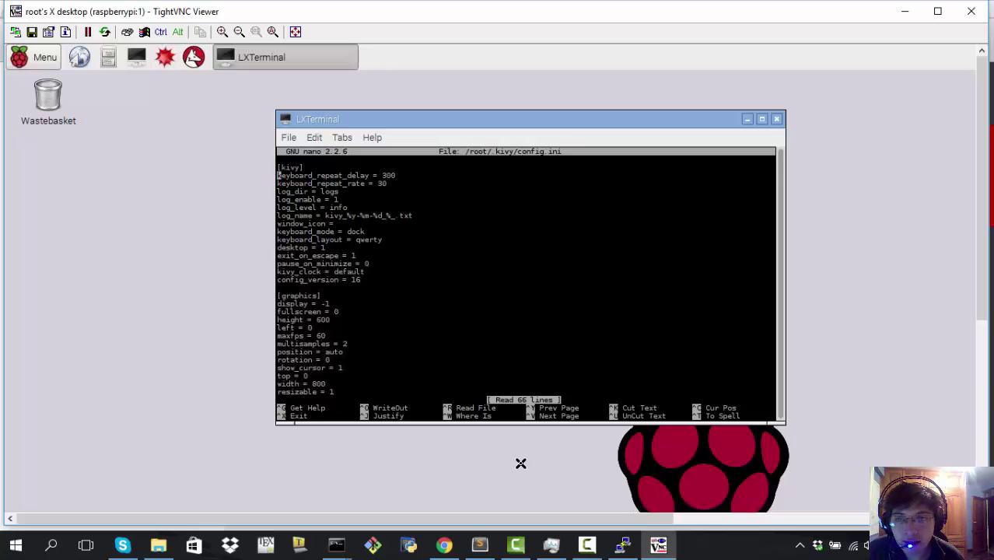
{"action": "key", "text": "Down"}
{"action": "key", "text": "Left"}
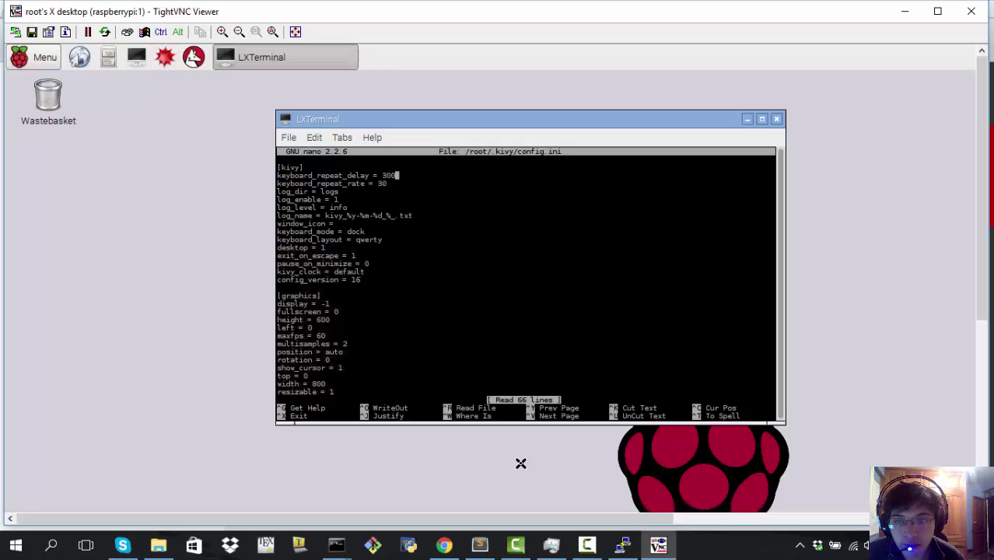
{"action": "key", "text": "Down"}
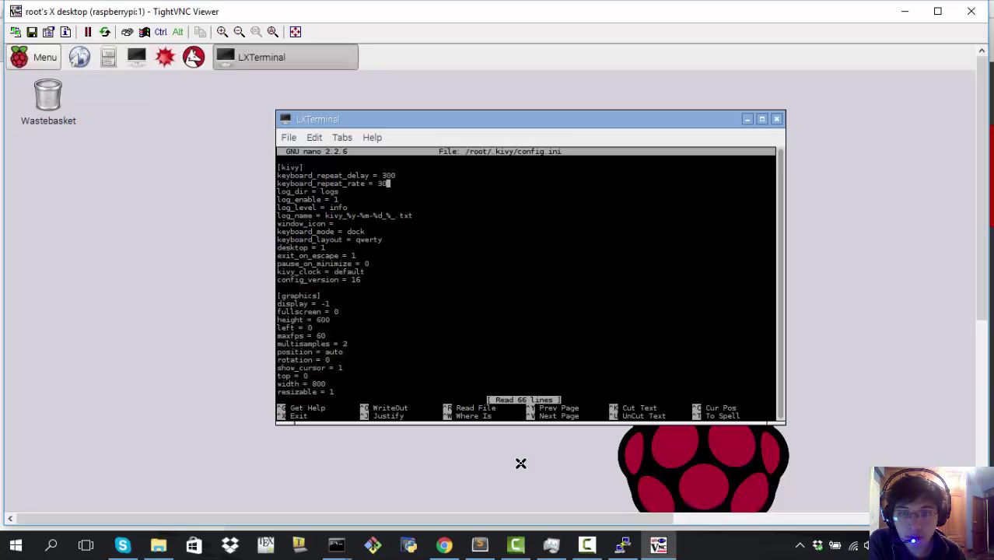
{"action": "key", "text": "Down"}
{"action": "key", "text": "Down"}
{"action": "key", "text": "Down"}
{"action": "key", "text": "Down"}
{"action": "key", "text": "Down"}
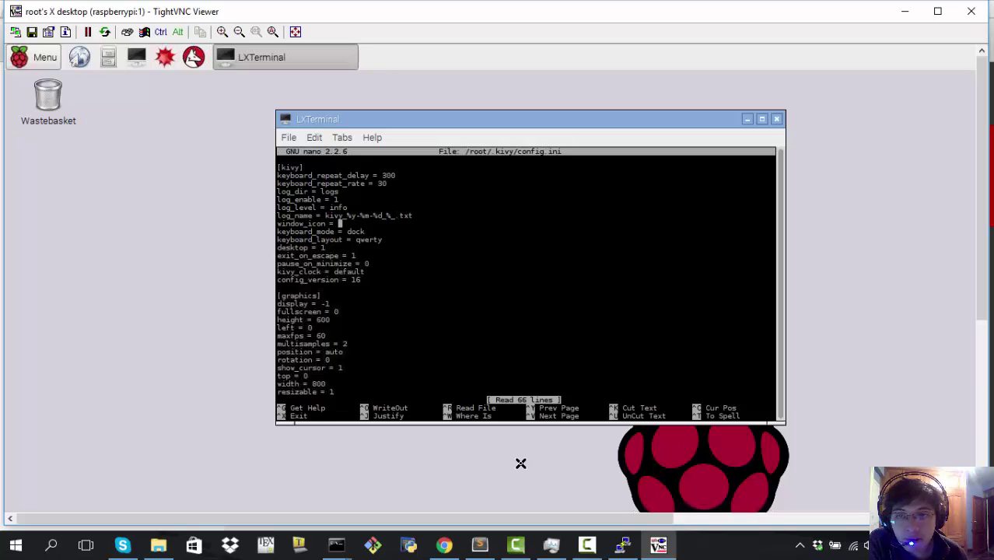
{"action": "key", "text": "Down"}
{"action": "key", "text": "End"}
{"action": "key", "text": "BackSpace"}
{"action": "key", "text": "BackSpace"}
{"action": "key", "text": "BackSpace"}
{"action": "key", "text": "BackSpace"}
{"action": "key", "text": "BackSpace"}
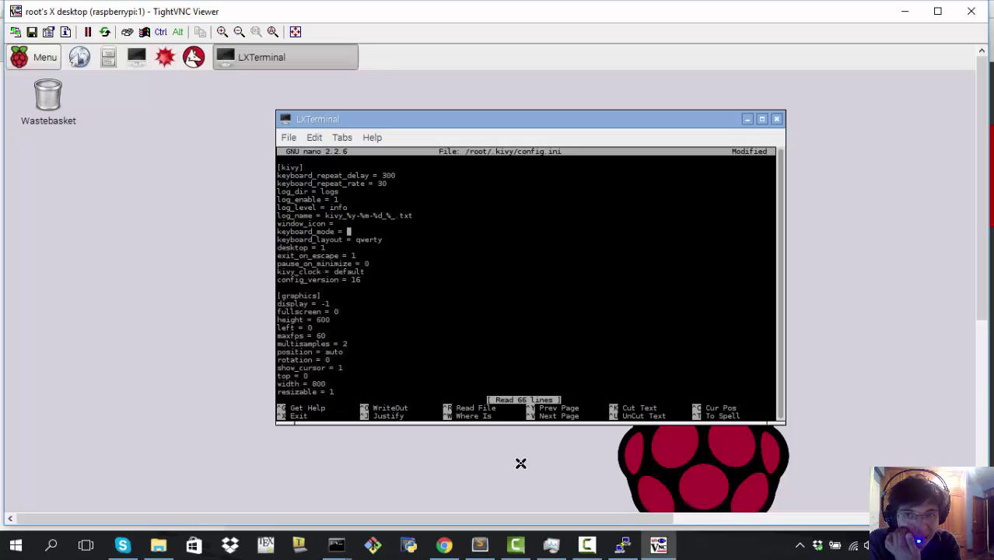
{"action": "type", "text": "dock"}
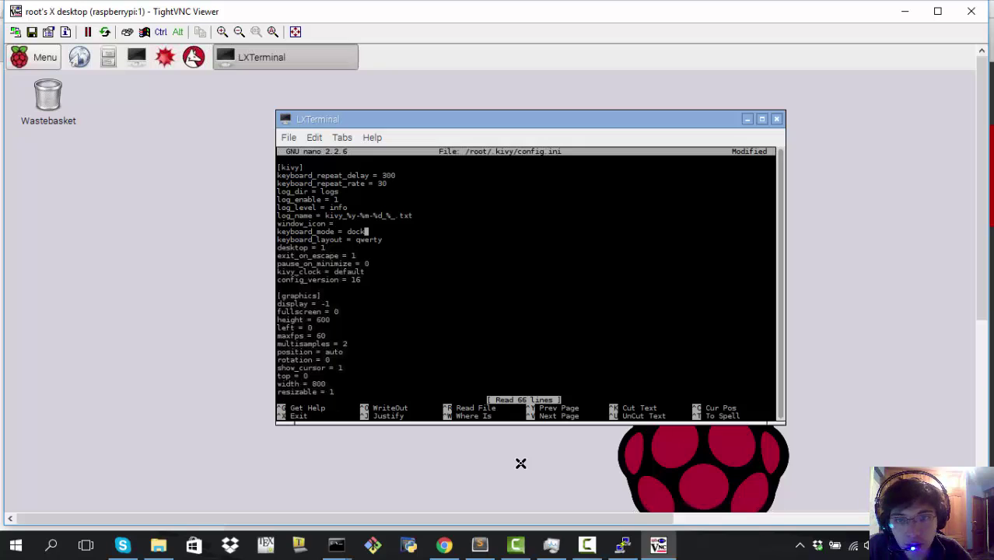
Look through the remaining [kivy] settings and the [graphics] settings such as fullscreen, height, width and show_cursor
{"action": "key", "text": "Down"}
{"action": "key", "text": "Down"}
{"action": "key", "text": "Down"}
{"action": "key", "text": "Down"}
{"action": "key", "text": "Down"}
{"action": "key", "text": "Down"}
{"action": "key", "text": "Down"}
{"action": "key", "text": "Down"}
{"action": "key", "text": "Down"}
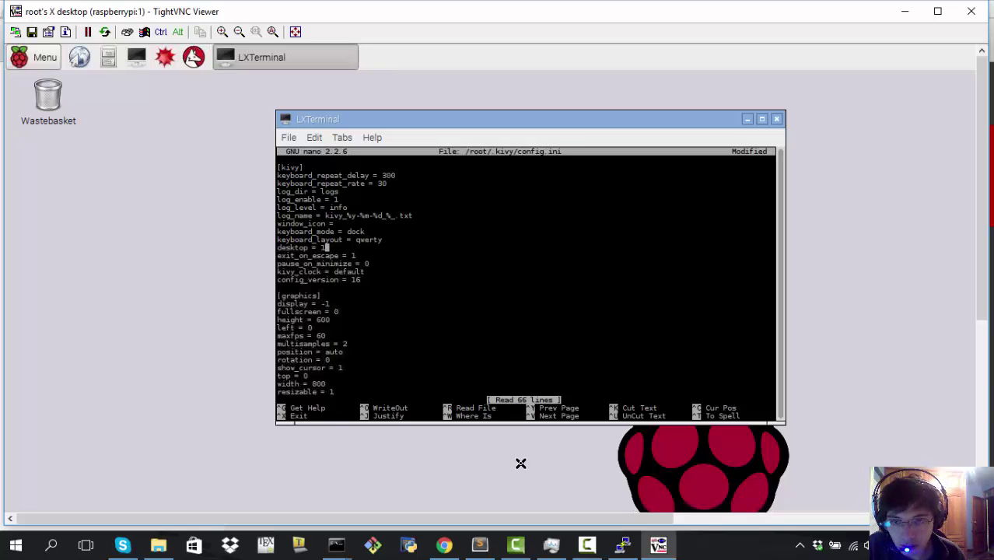
{"action": "key", "text": "Down"}
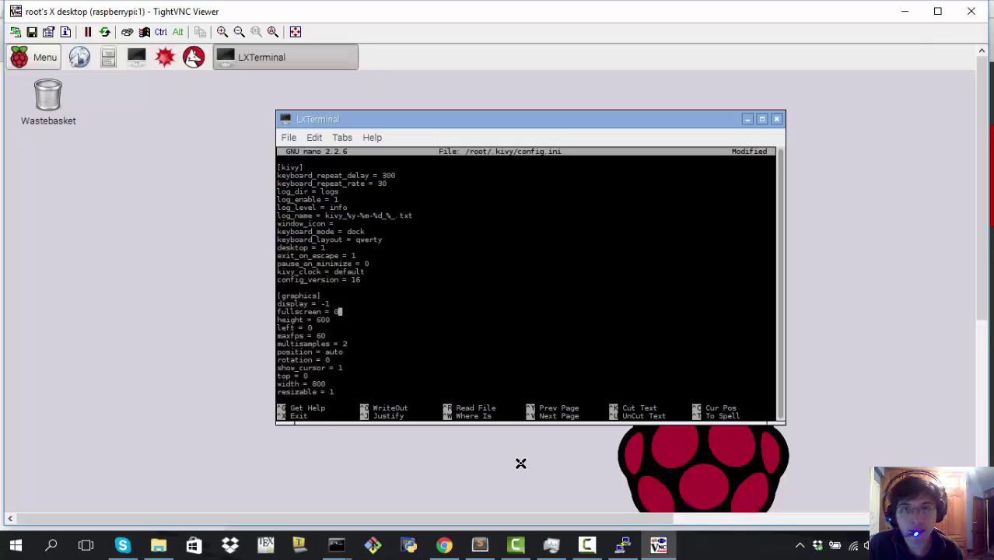
{"action": "key", "text": "Down"}
{"action": "key", "text": "Down"}
{"action": "key", "text": "Down"}
{"action": "key", "text": "Down"}
{"action": "key", "text": "Down"}
{"action": "key", "text": "Down"}
{"action": "key", "text": "Down"}
{"action": "key", "text": "Down"}
{"action": "key", "text": "Down"}
{"action": "key", "text": "Down"}
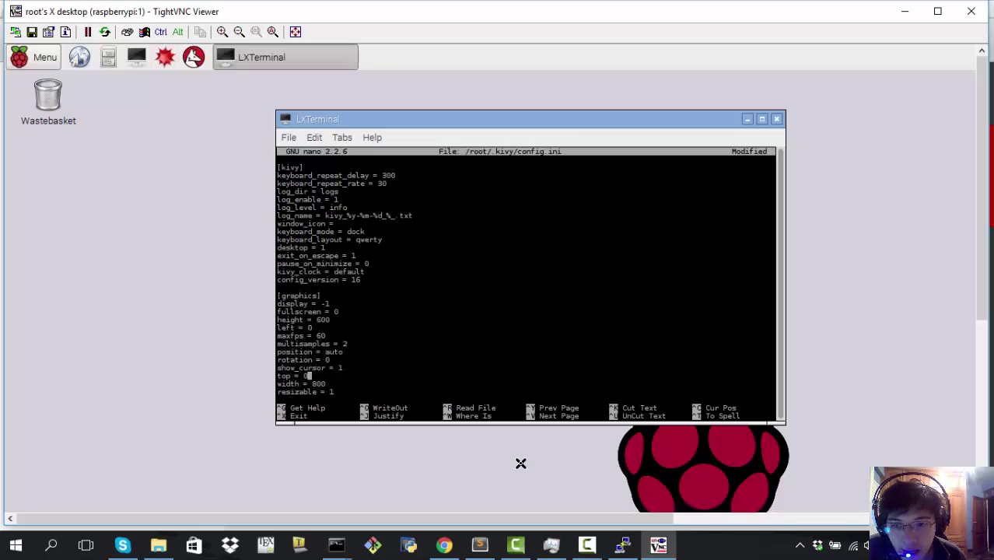
{"action": "key", "text": "Down"}
{"action": "key", "text": "Down"}
{"action": "key", "text": "Down"}
{"action": "key", "text": "Down"}
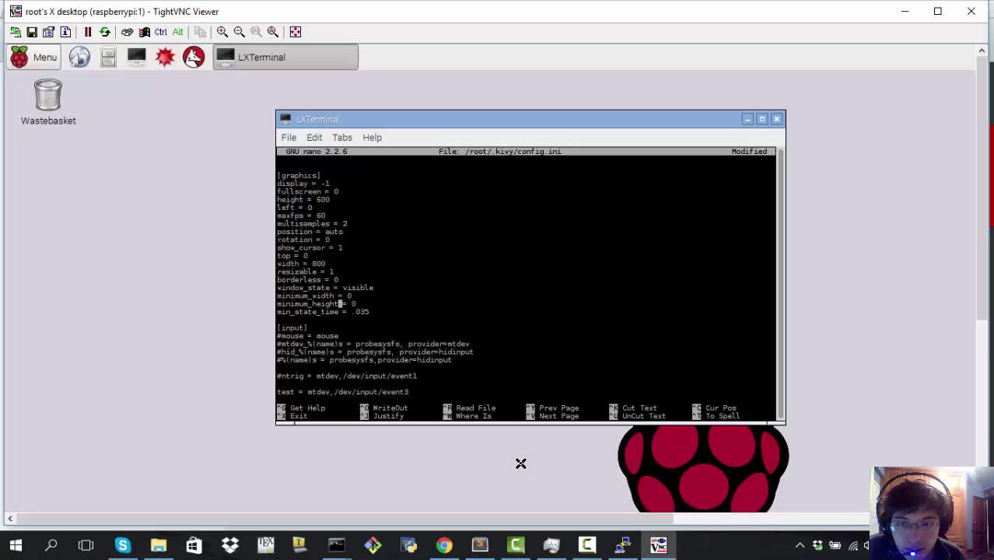
Remove the blank line above the commented ntrig entry in the [input] section of config.ini
{"action": "key", "text": "Down"}
{"action": "key", "text": "Down"}
{"action": "key", "text": "Down"}
{"action": "key", "text": "Down"}
{"action": "key", "text": "Down"}
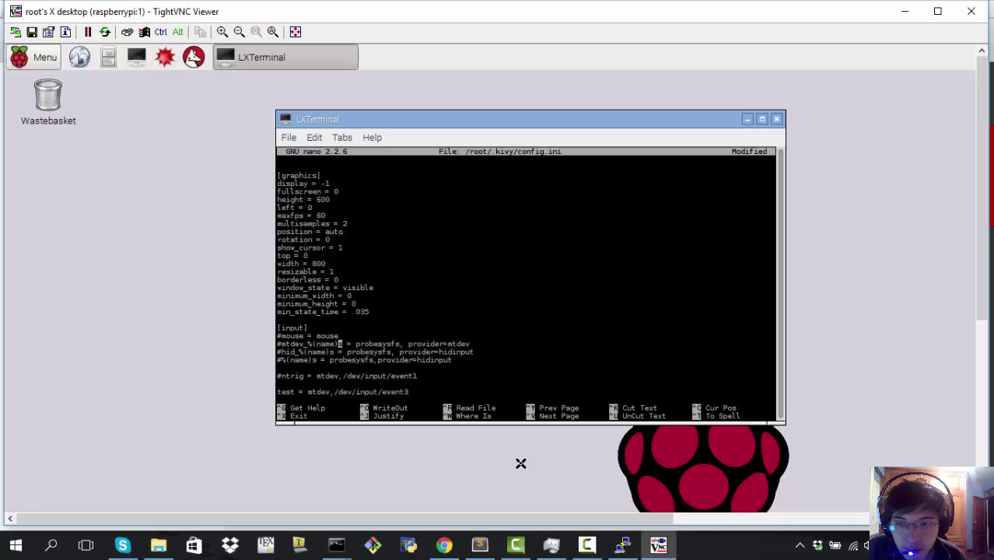
{"action": "key", "text": "Down"}
{"action": "key", "text": "Down"}
{"action": "key", "text": "Down"}
{"action": "key", "text": "Down"}
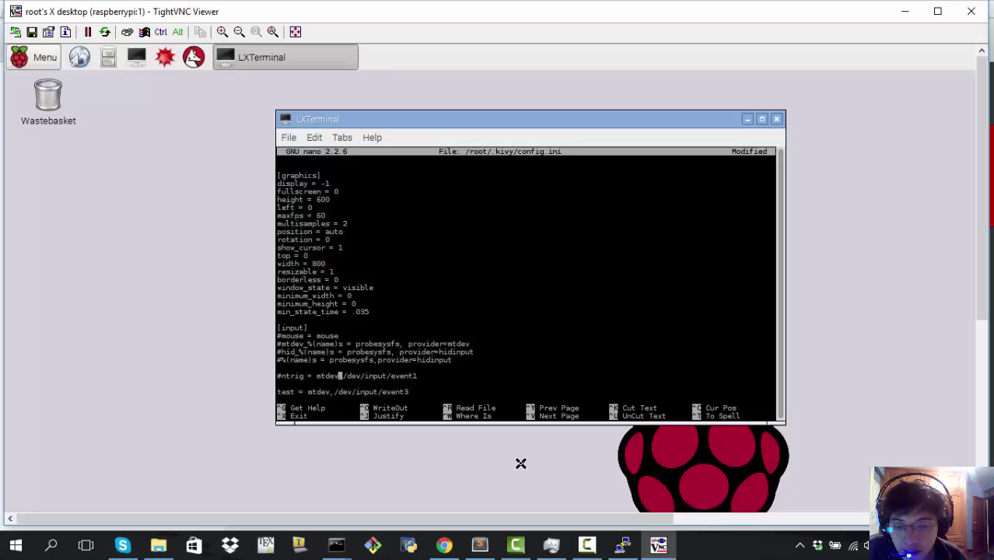
{"action": "key", "text": "Up"}
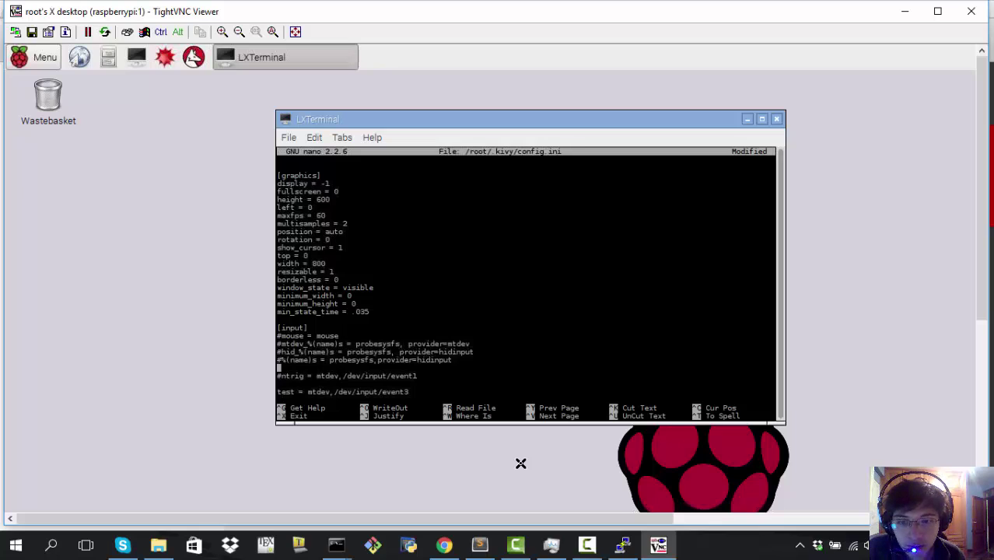
{"action": "key", "text": "BackSpace"}
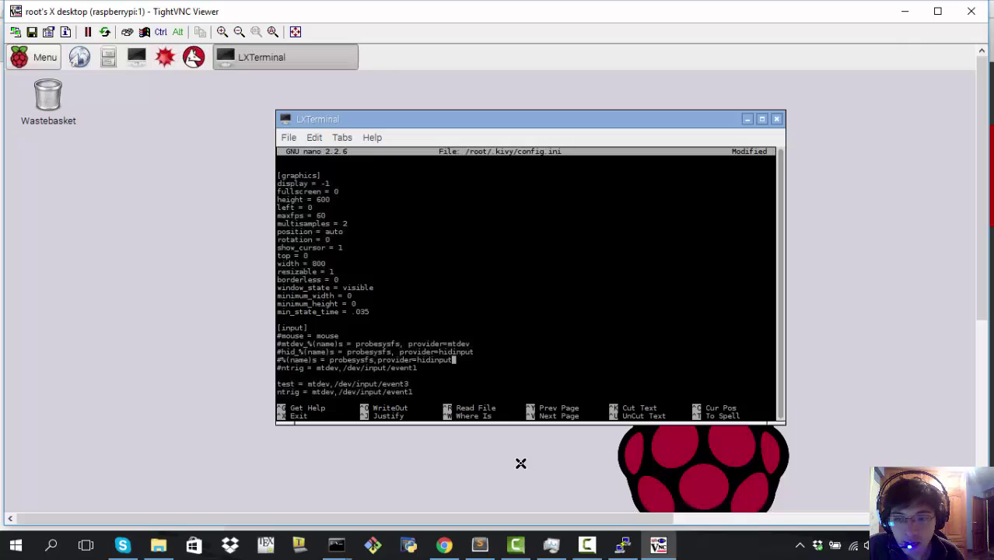
Uncomment the mouse = mouse and hid_%(name)s lines in the [input] section
{"action": "key", "text": "Down"}
{"action": "key", "text": "Down"}
{"action": "key", "text": "Down"}
{"action": "key", "text": "Down"}
{"action": "key", "text": "Down"}
{"action": "key", "text": "Down"}
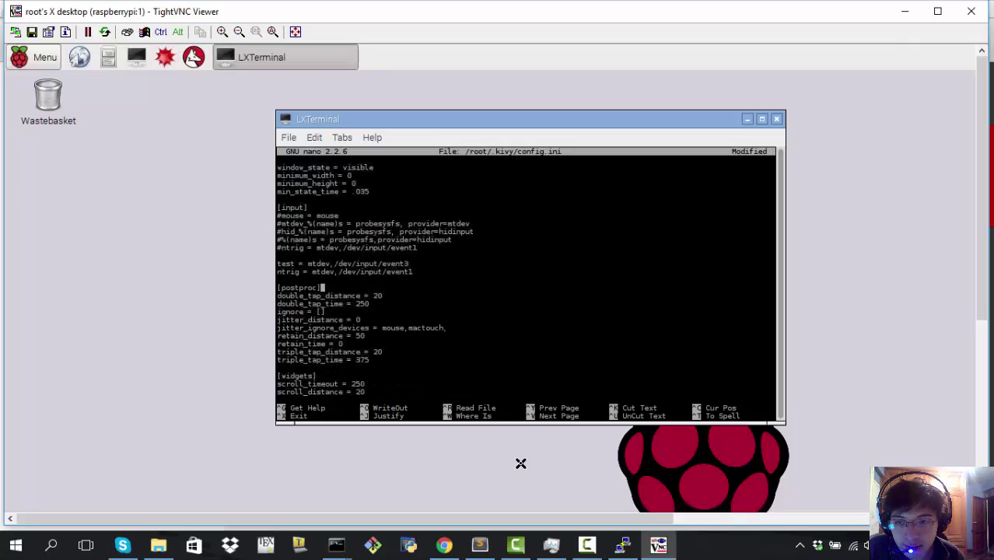
{"action": "key", "text": "Up"}
{"action": "key", "text": "Up"}
{"action": "key", "text": "Up"}
{"action": "key", "text": "Up"}
{"action": "key", "text": "Up"}
{"action": "key", "text": "Up"}
{"action": "key", "text": "Up"}
{"action": "key", "text": "Up"}
{"action": "key", "text": "Up"}
{"action": "key", "text": "Up"}
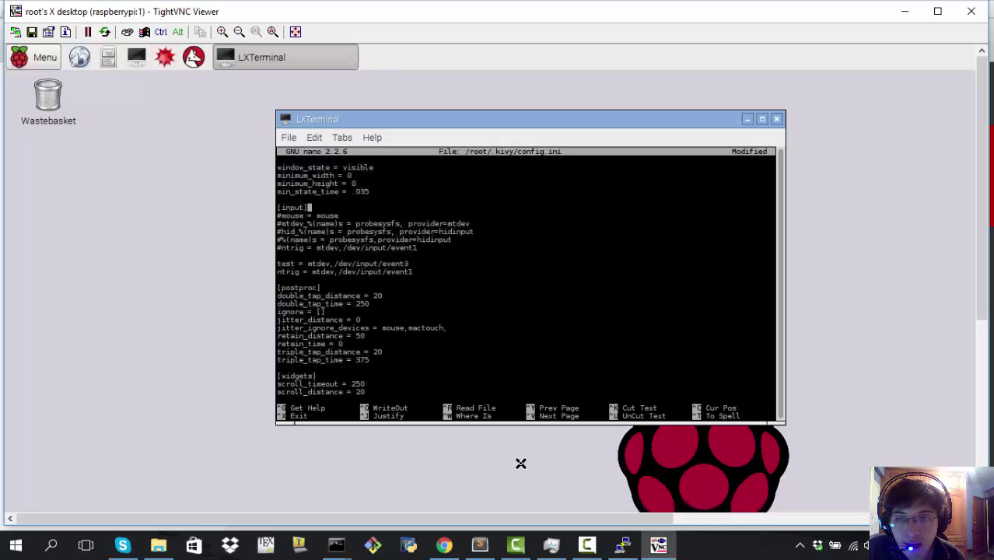
{"action": "key", "text": "Home"}
{"action": "key", "text": "Right"}
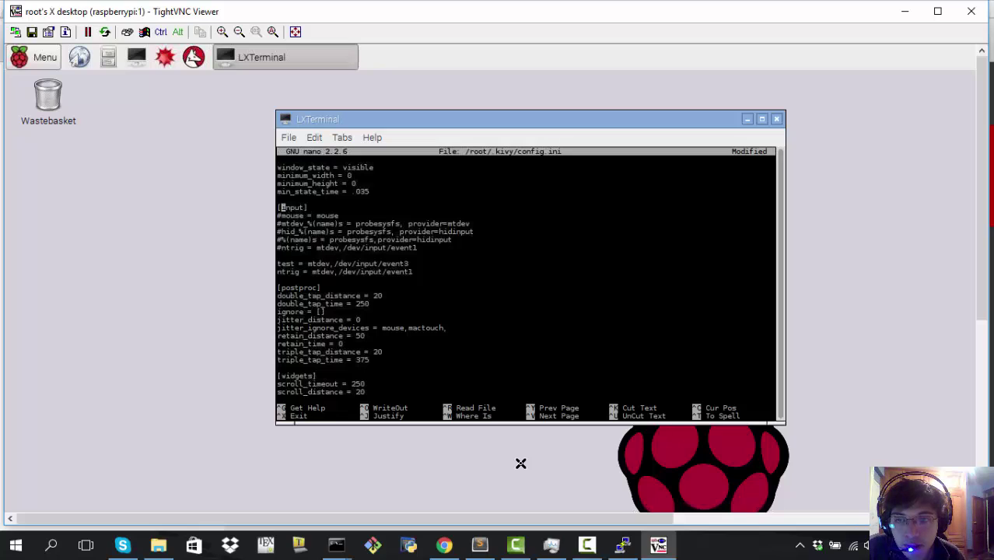
{"action": "key", "text": "Down"}
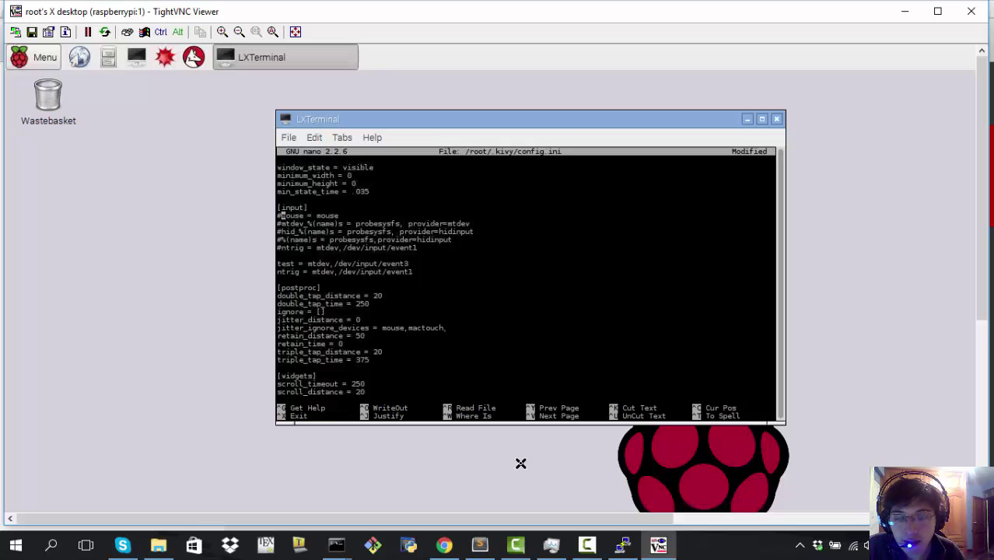
{"action": "key", "text": "BackSpace"}
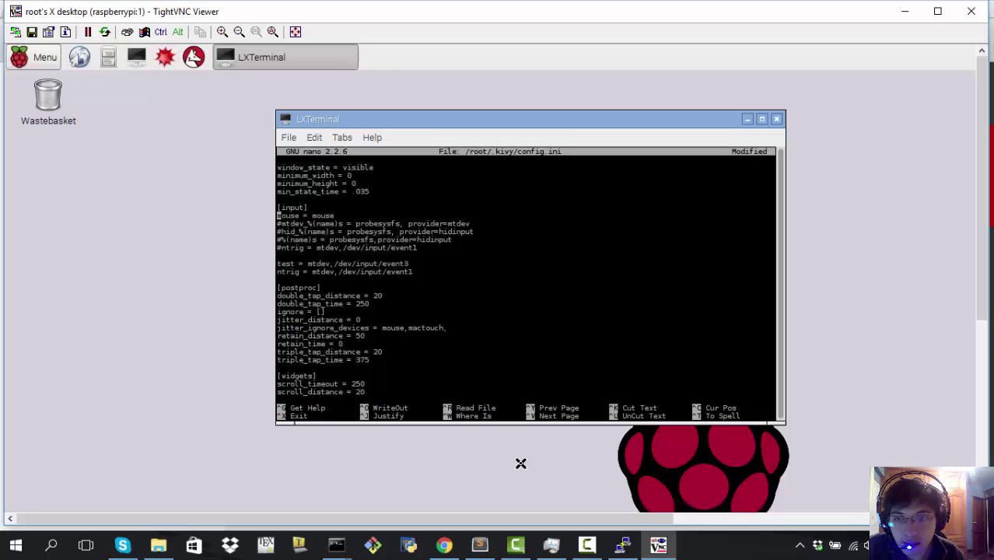
{"action": "key", "text": "Down"}
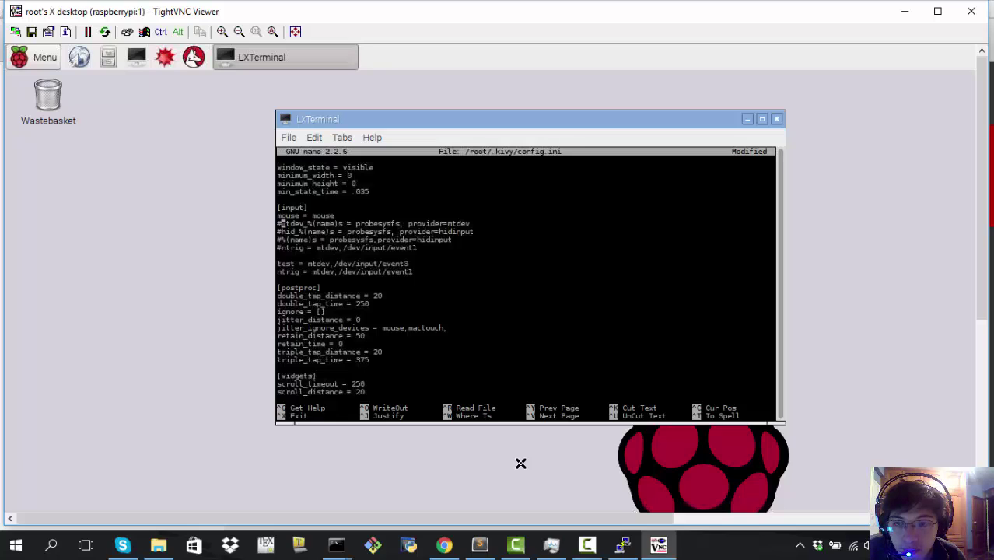
{"action": "key", "text": "Down"}
{"action": "key", "text": "BackSpace"}
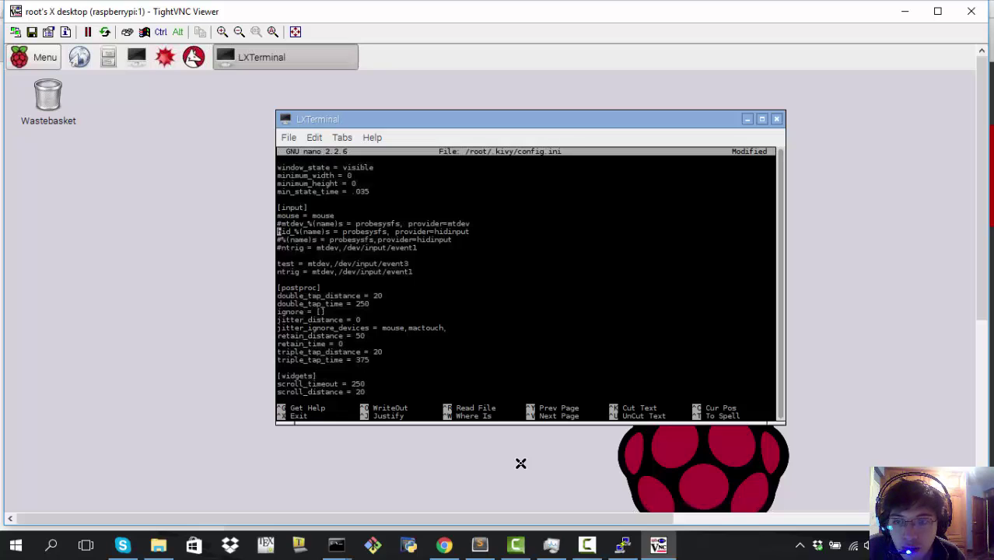
Comment out the test = mtdev,/dev/input/event3 line and the active ntrig = mtdev,/dev/input/event1 line below it
{"action": "key", "text": "Right"}
{"action": "key", "text": "Right"}
{"action": "key", "text": "Right"}
{"action": "key", "text": "Right"}
{"action": "key", "text": "Down"}
{"action": "key", "text": "Down"}
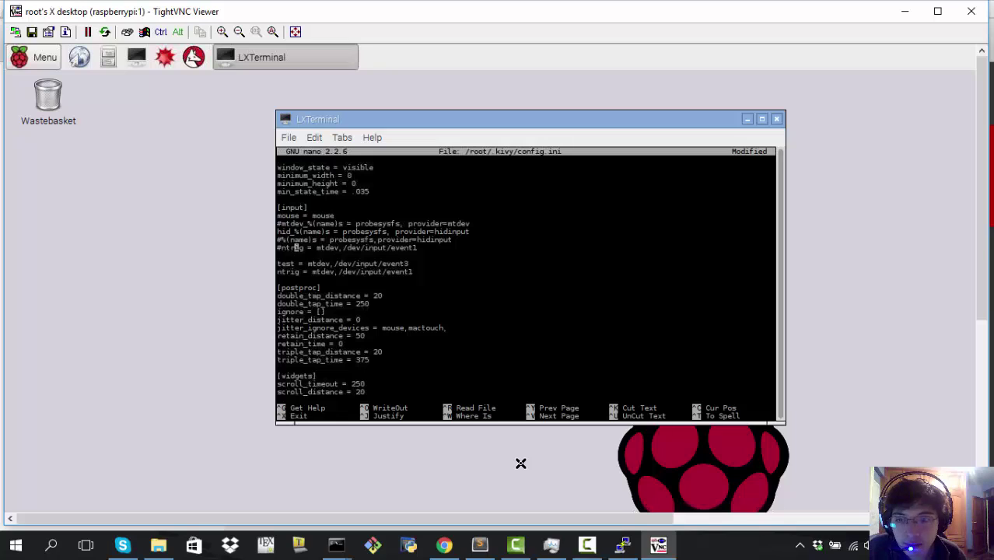
{"action": "key", "text": "Down"}
{"action": "key", "text": "Down"}
{"action": "key", "text": "Home"}
{"action": "type", "text": "#"}
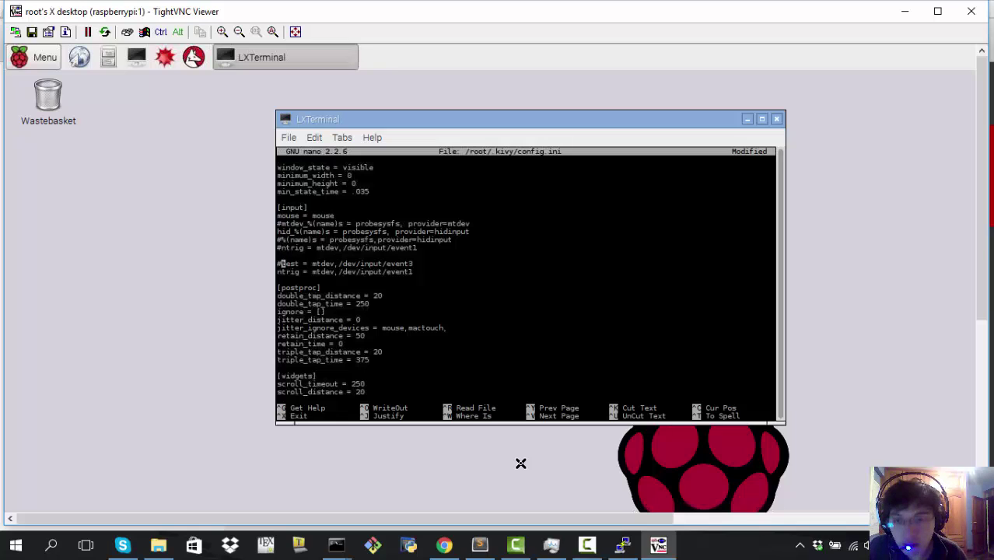
{"action": "key", "text": "Down"}
{"action": "key", "text": "Home"}
{"action": "type", "text": "#"}
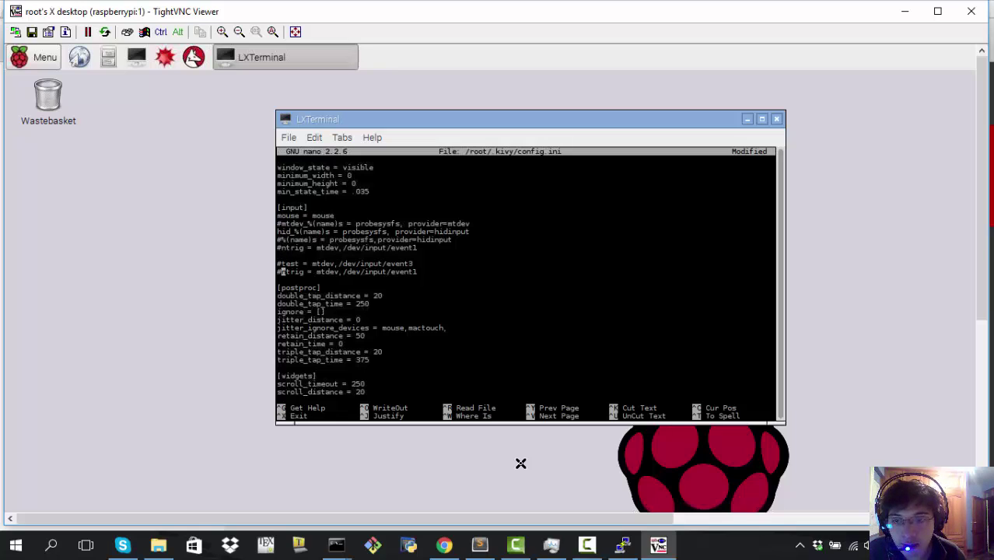
Examine the mouse, mtdev_%(name)s and hid_%(name)s entries of the [input] section and their providers
{"action": "key", "text": "Up"}
{"action": "key", "text": "Up"}
{"action": "key", "text": "Up"}
{"action": "key", "text": "Up"}
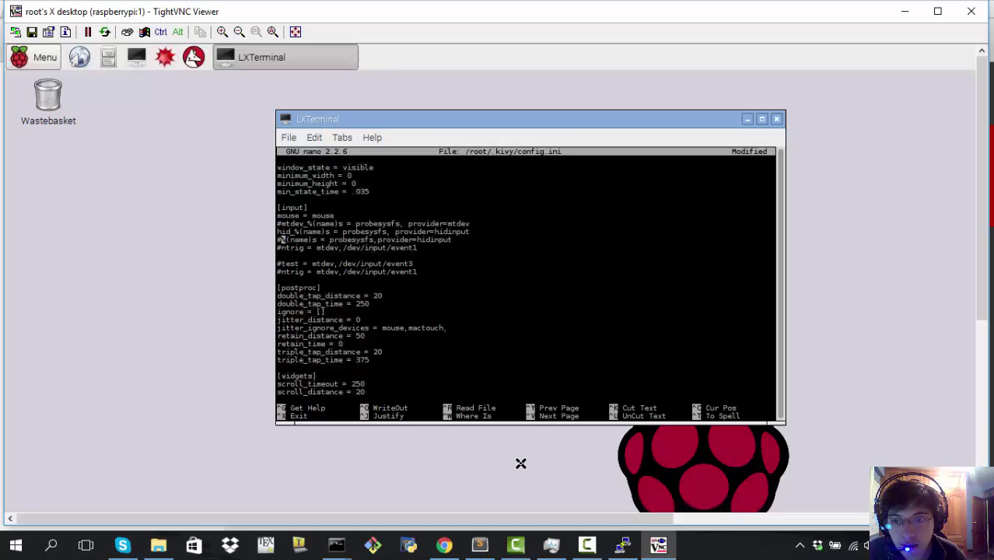
{"action": "key", "text": "Up"}
{"action": "key", "text": "Up"}
{"action": "key", "text": "Right"}
{"action": "key", "text": "Right"}
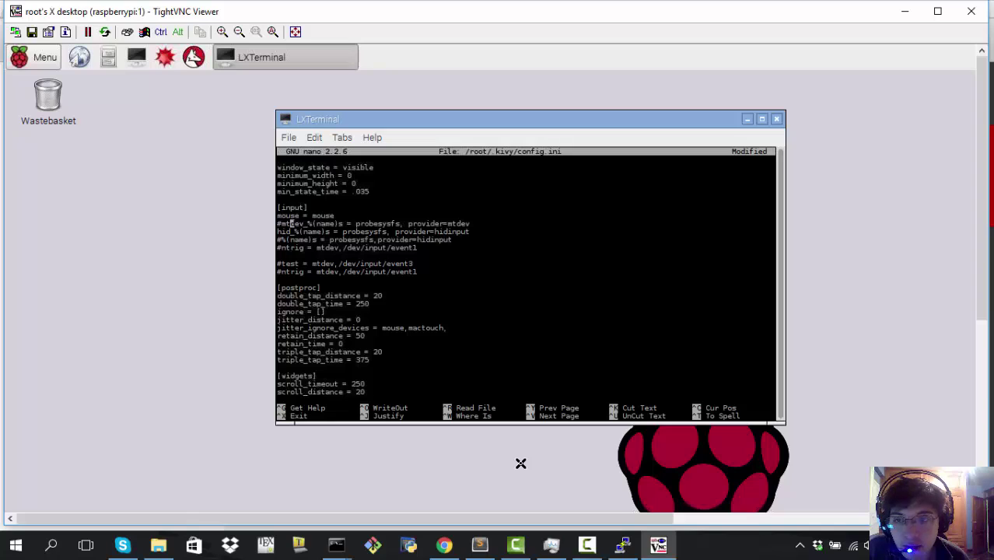
{"action": "key", "text": "Up"}
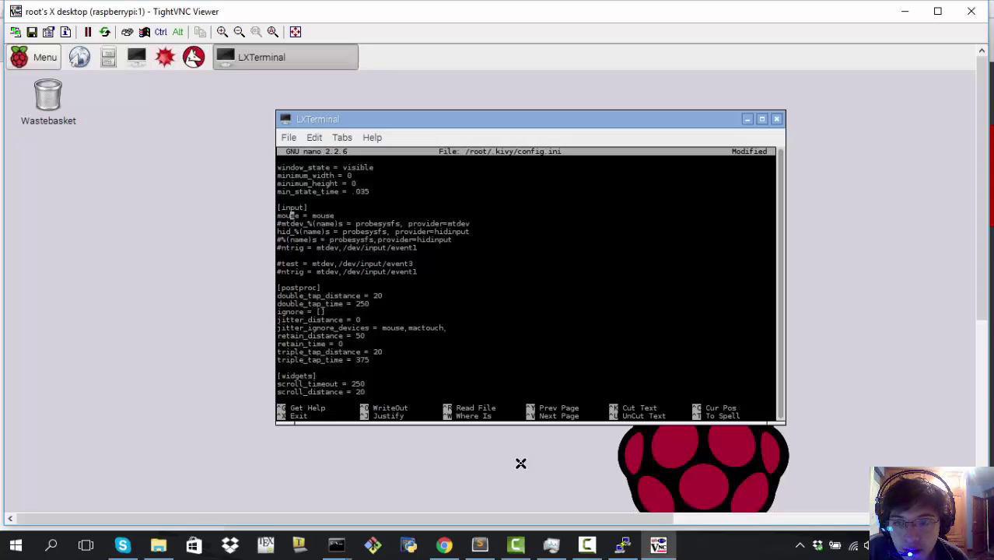
{"action": "key", "text": "Down"}
{"action": "key", "text": "Down"}
{"action": "key", "text": "Right"}
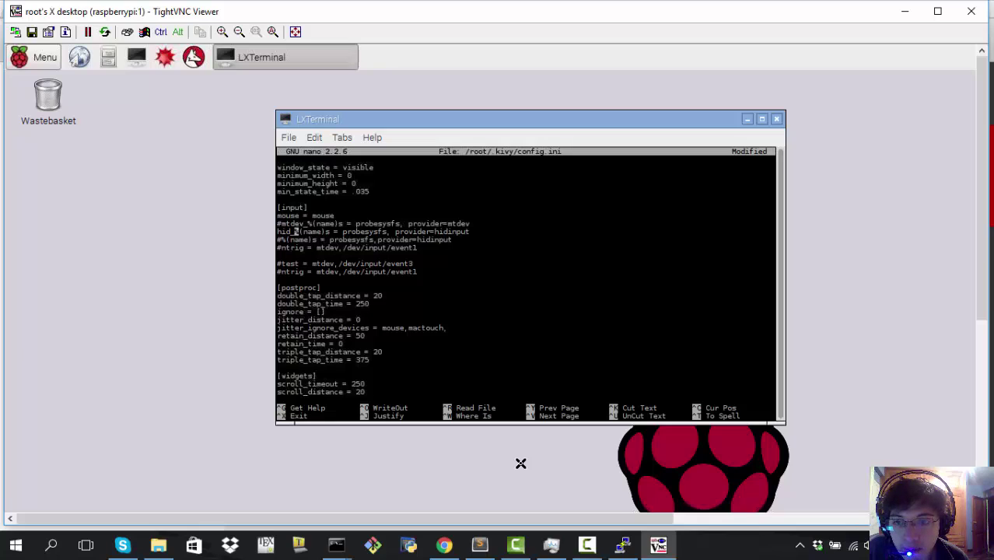
{"action": "key", "text": "Right"}
{"action": "key", "text": "Right"}
{"action": "key", "text": "Right"}
{"action": "key", "text": "Right"}
{"action": "key", "text": "Right"}
{"action": "key", "text": "Right"}
{"action": "key", "text": "Right"}
{"action": "key", "text": "Right"}
{"action": "key", "text": "Right"}
{"action": "key", "text": "Right"}
{"action": "key", "text": "Right"}
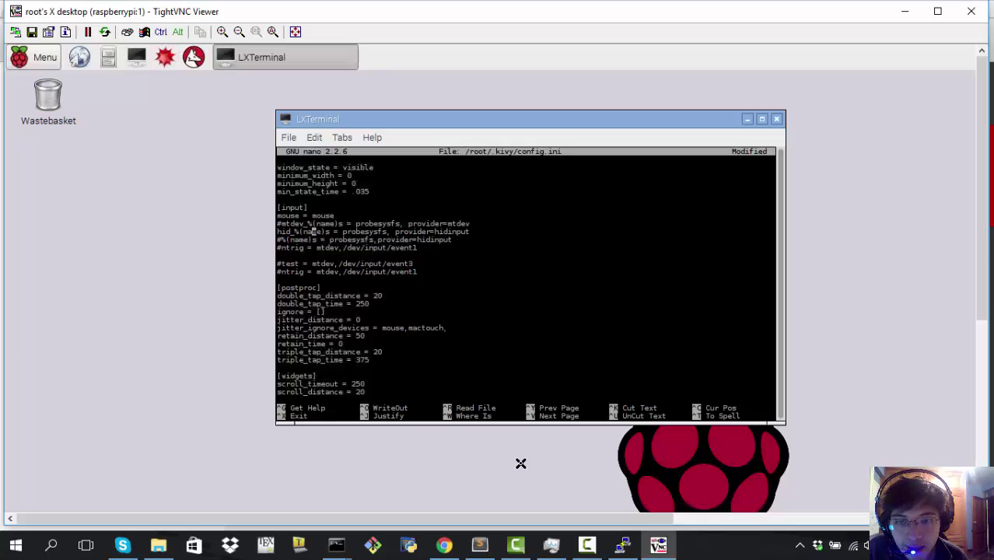
{"action": "key", "text": "Up"}
{"action": "key", "text": "Up"}
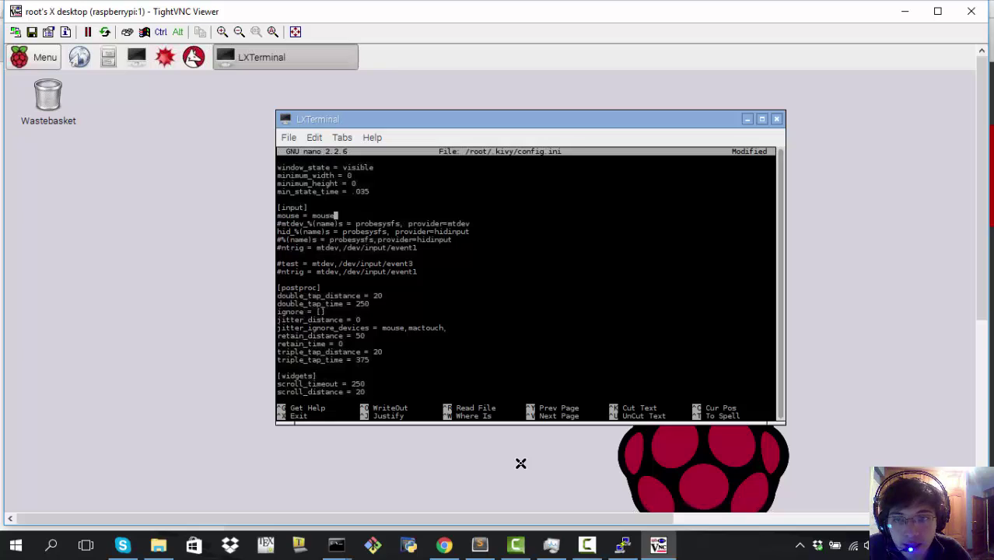
{"action": "key", "text": "Right"}
{"action": "key", "text": "Up"}
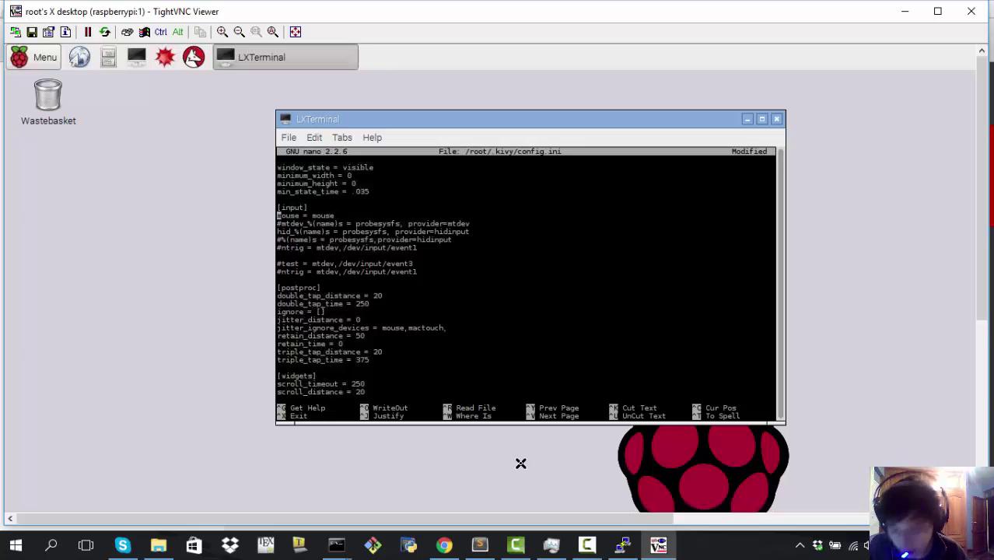
Uncomment the mtdev_%(name)s and %(name)s lines in the [input] section, keeping the ntrig line commented out
{"action": "key", "text": "Down"}
{"action": "key", "text": "Delete"}
{"action": "key", "text": "Down"}
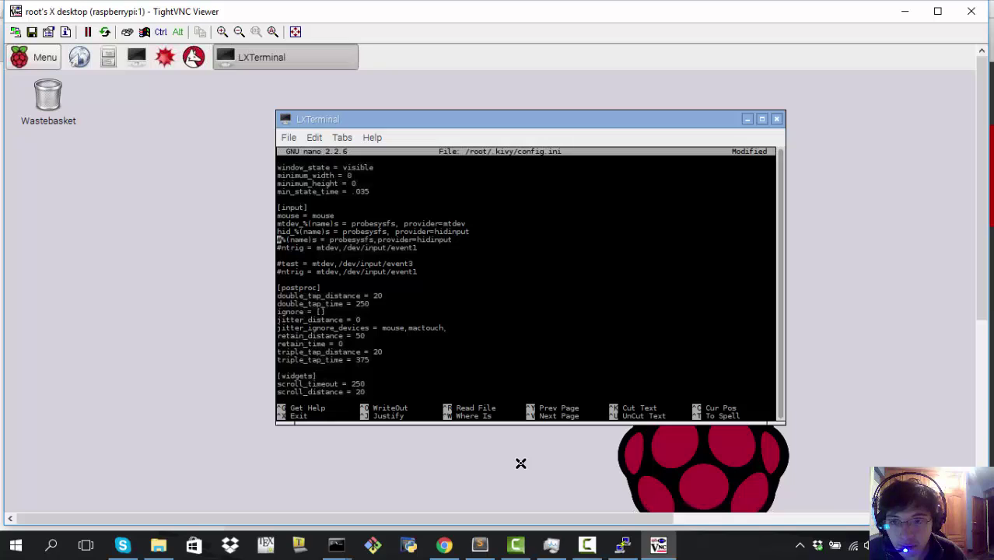
{"action": "key", "text": "Delete"}
{"action": "key", "text": "Down"}
{"action": "key", "text": "Delete"}
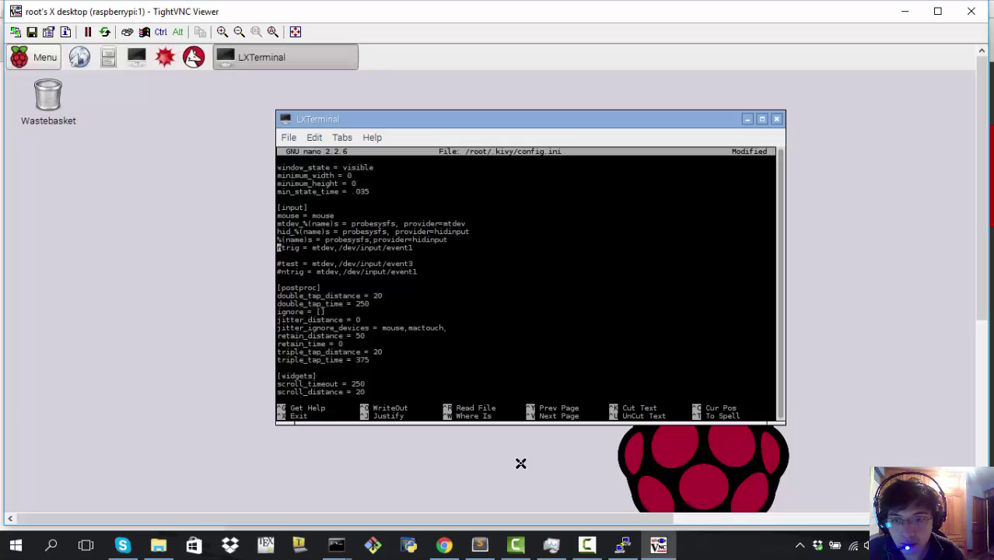
{"action": "type", "text": "#"}
Look over the active mouse, mtdev, hid and %(name)s lines in the [input] section
{"action": "key", "text": "Up"}
{"action": "key", "text": "Up"}
{"action": "key", "text": "Up"}
{"action": "key", "text": "Up"}
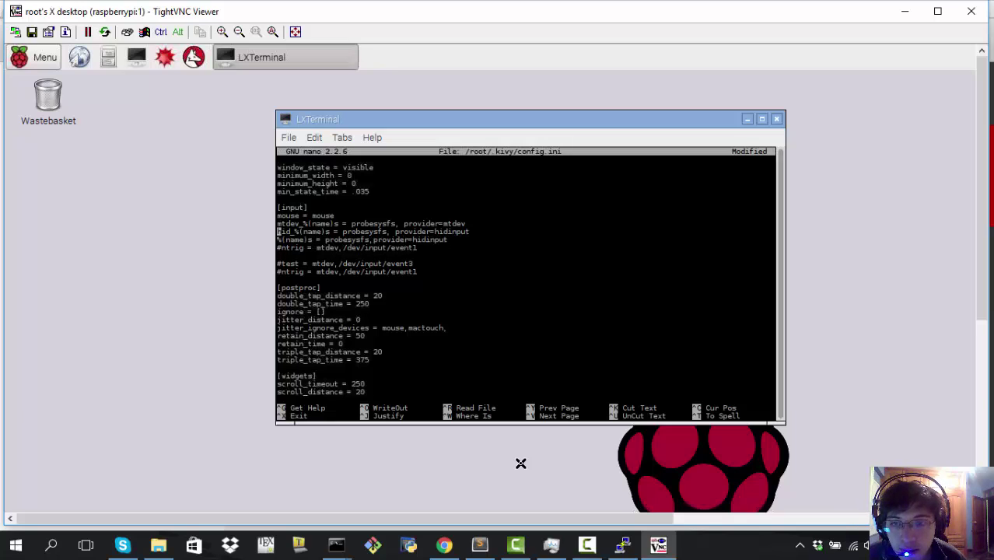
{"action": "key", "text": "Down"}
{"action": "key", "text": "Down"}
{"action": "key", "text": "Down"}
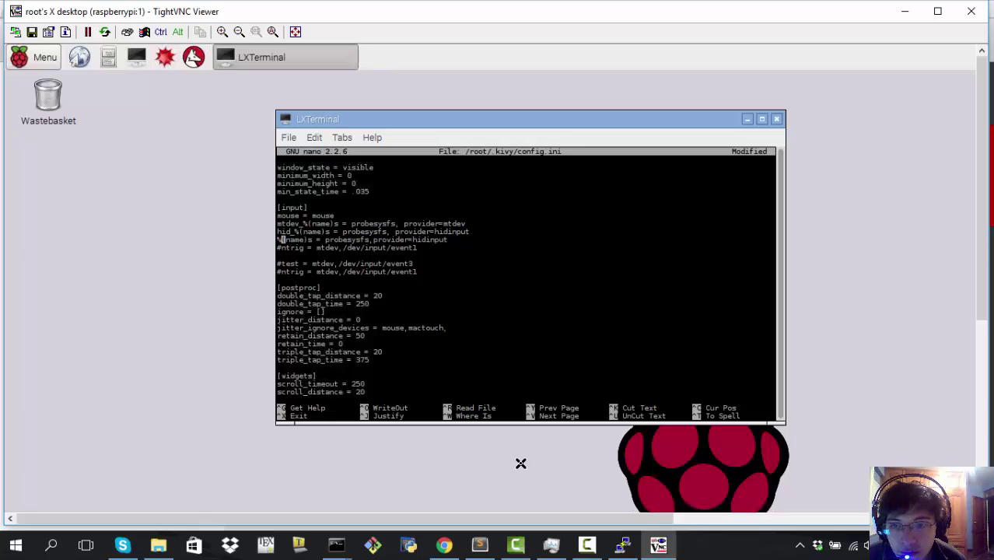
{"action": "key", "text": "Up"}
{"action": "key", "text": "Up"}
{"action": "key", "text": "Up"}
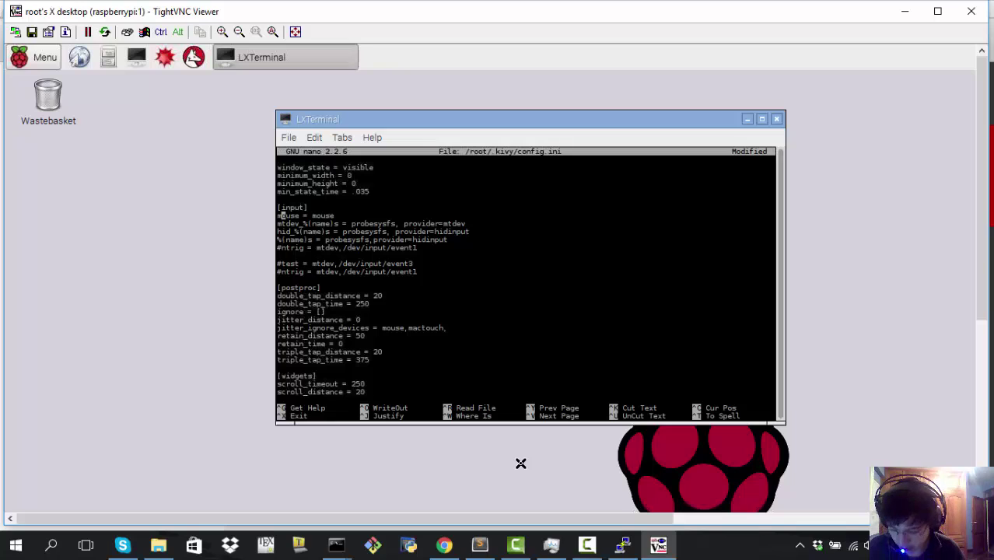
Save the changes to /root/.kivy/config.ini and exit nano
{"action": "key", "text": "ctrl+o"}
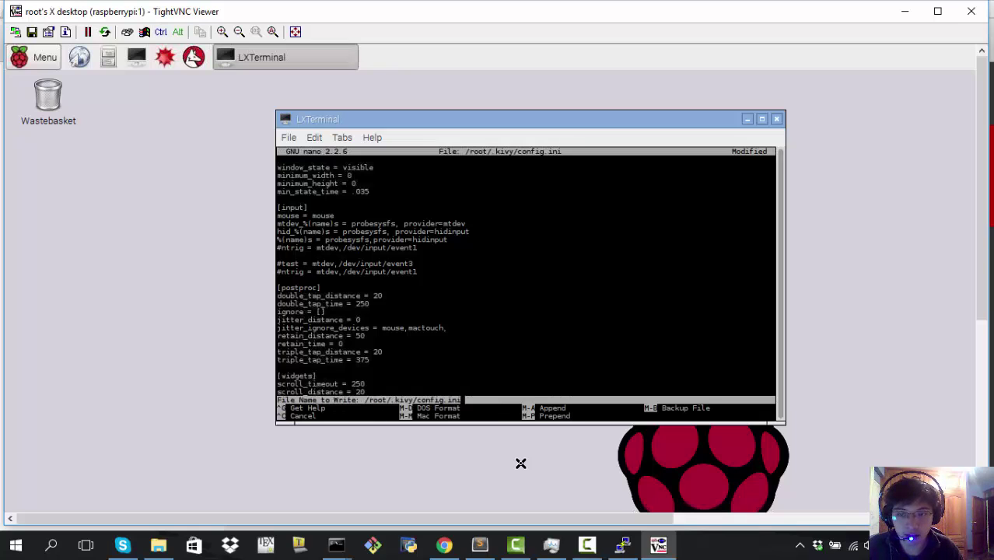
{"action": "key", "text": "Return"}
{"action": "key", "text": "ctrl+x"}
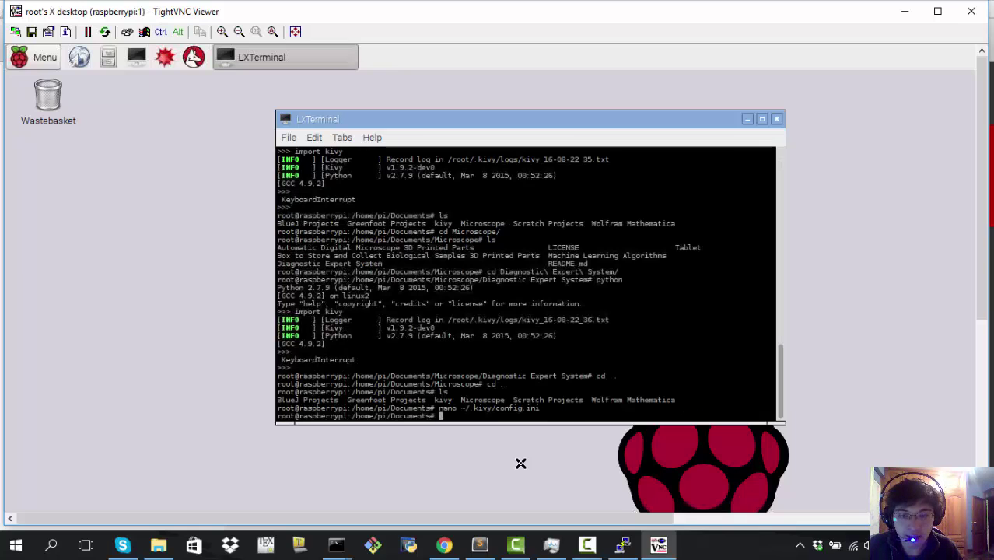
Reopen ~/.kivy/config.ini in nano and go down to the [input] and [postproc] sections
{"action": "key", "text": "Up"}
{"action": "key", "text": "Return"}
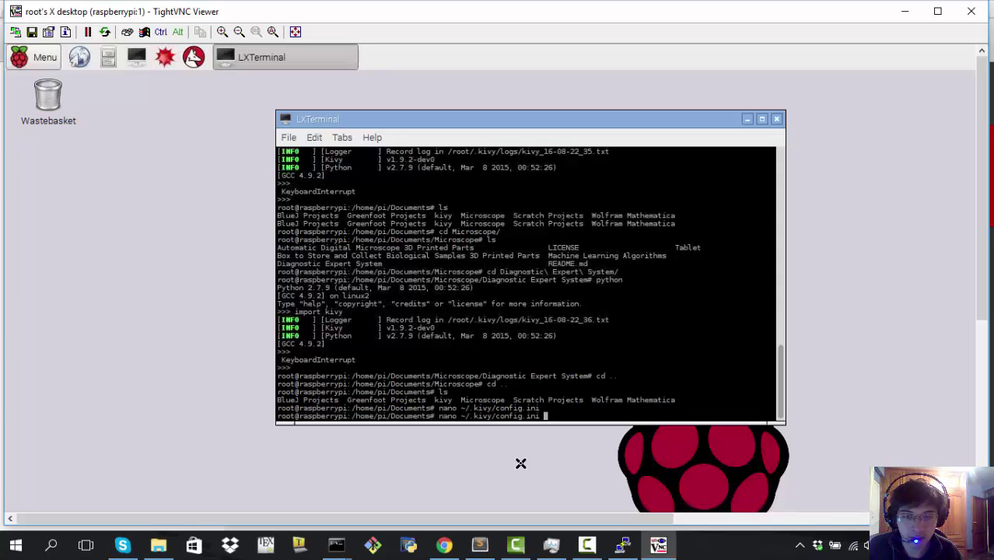
{"action": "key", "text": "Down"}
{"action": "key", "text": "Down"}
{"action": "key", "text": "Down"}
{"action": "key", "text": "Down"}
{"action": "key", "text": "Down"}
{"action": "key", "text": "Down"}
{"action": "key", "text": "Down"}
{"action": "key", "text": "Down"}
{"action": "key", "text": "Down"}
{"action": "key", "text": "Down"}
{"action": "key", "text": "Down"}
{"action": "key", "text": "Down"}
{"action": "key", "text": "Down"}
{"action": "key", "text": "Down"}
{"action": "key", "text": "Down"}
{"action": "key", "text": "Down"}
{"action": "key", "text": "Down"}
{"action": "key", "text": "Down"}
{"action": "key", "text": "Down"}
{"action": "key", "text": "Down"}
{"action": "key", "text": "Down"}
{"action": "key", "text": "Down"}
{"action": "key", "text": "Down"}
{"action": "key", "text": "Down"}
{"action": "key", "text": "Down"}
{"action": "key", "text": "Down"}
{"action": "key", "text": "Down"}
{"action": "key", "text": "Down"}
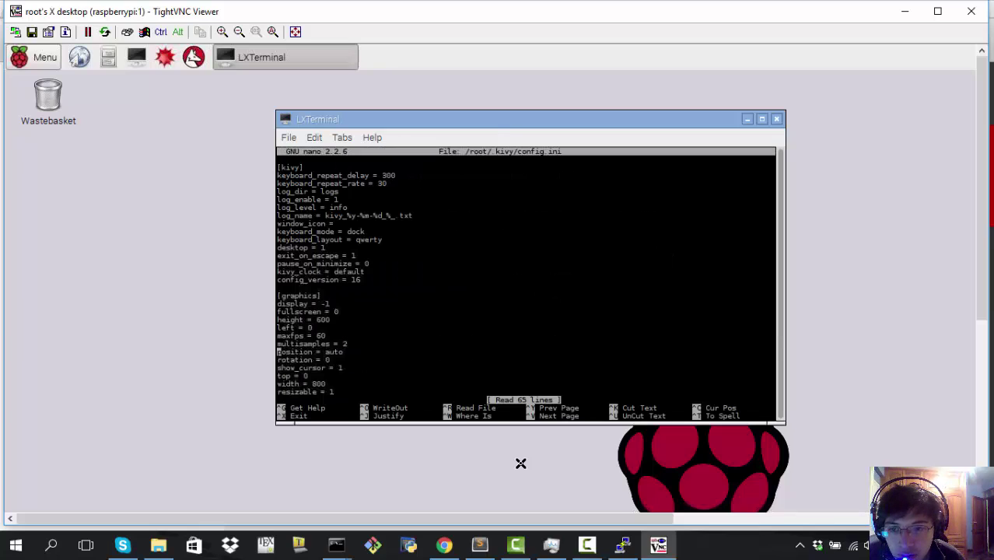
{"action": "key", "text": "Down"}
{"action": "key", "text": "Down"}
{"action": "key", "text": "Down"}
{"action": "key", "text": "Down"}
{"action": "key", "text": "Down"}
{"action": "key", "text": "Down"}
{"action": "key", "text": "Down"}
{"action": "key", "text": "Down"}
{"action": "key", "text": "Down"}
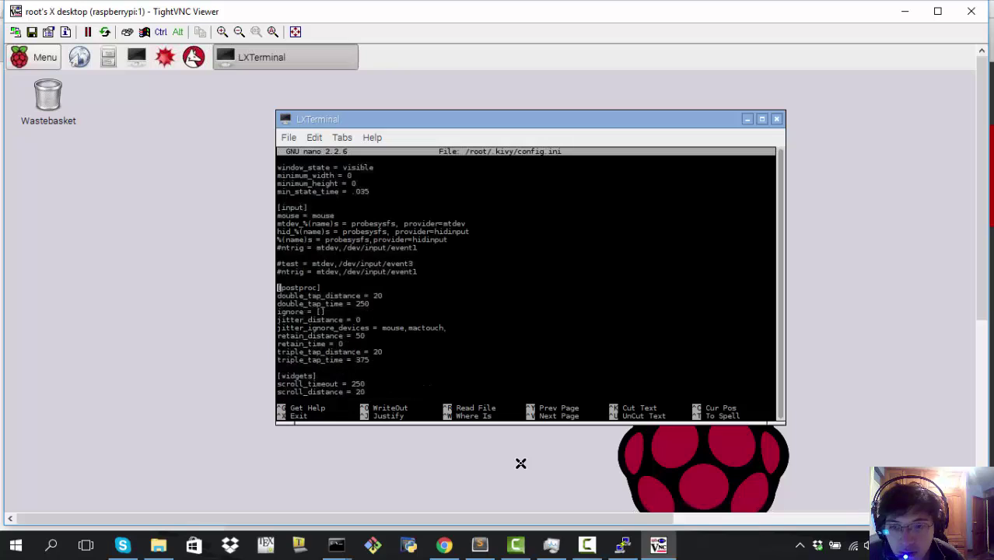
Comment out the hid_%(name)s and %(name)s hidinput lines in the [input] section
{"action": "key", "text": "Up"}
{"action": "key", "text": "Up"}
{"action": "key", "text": "Up"}
{"action": "key", "text": "Up"}
{"action": "key", "text": "Up"}
{"action": "key", "text": "Up"}
{"action": "key", "text": "Up"}
{"action": "type", "text": "#"}
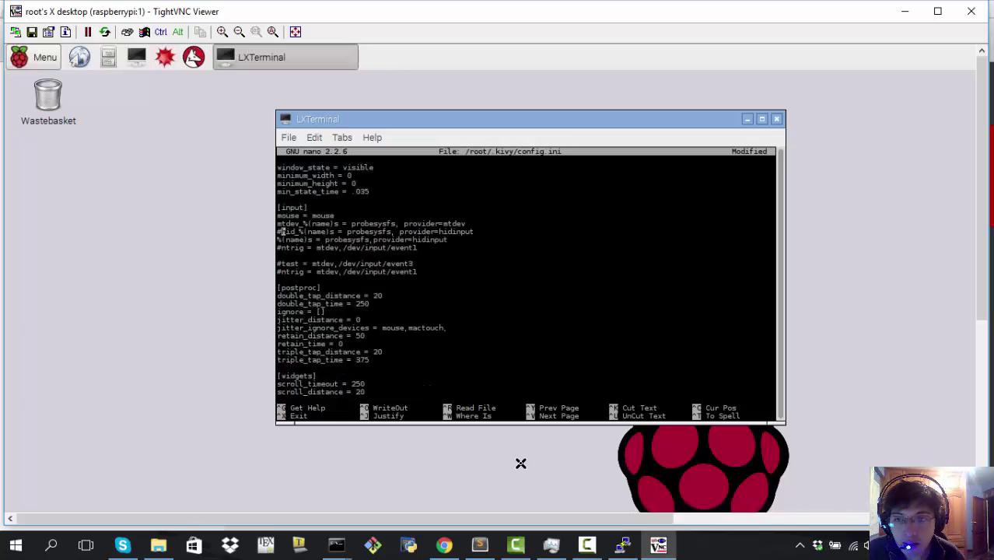
{"action": "key", "text": "Down"}
{"action": "key", "text": "Left"}
{"action": "type", "text": "#"}
Comment out the mtdev_%(name)s and mouse = mouse lines in the [input] section
{"action": "key", "text": "Up"}
{"action": "key", "text": "Up"}
{"action": "key", "text": "Left"}
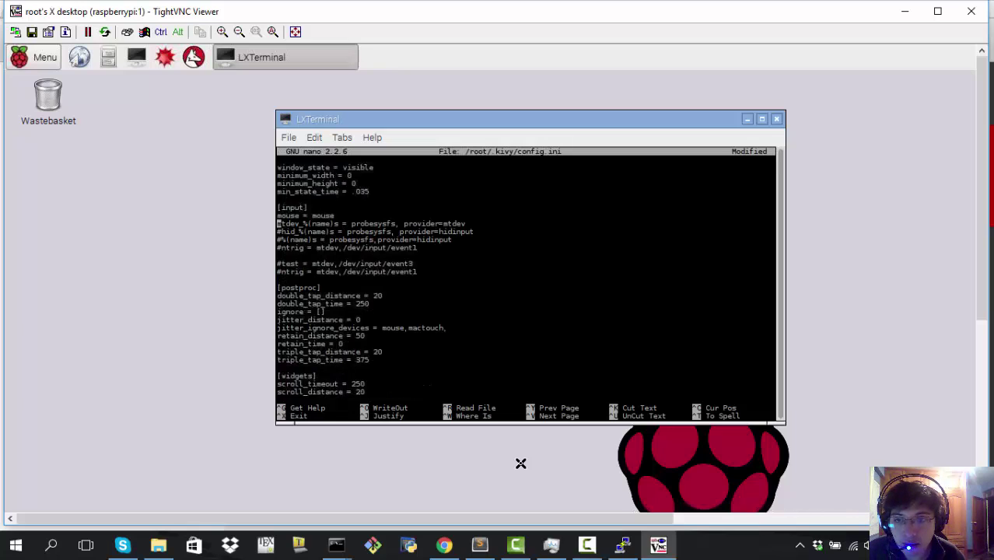
{"action": "type", "text": "#"}
{"action": "key", "text": "Up"}
{"action": "key", "text": "Left"}
{"action": "type", "text": "#"}
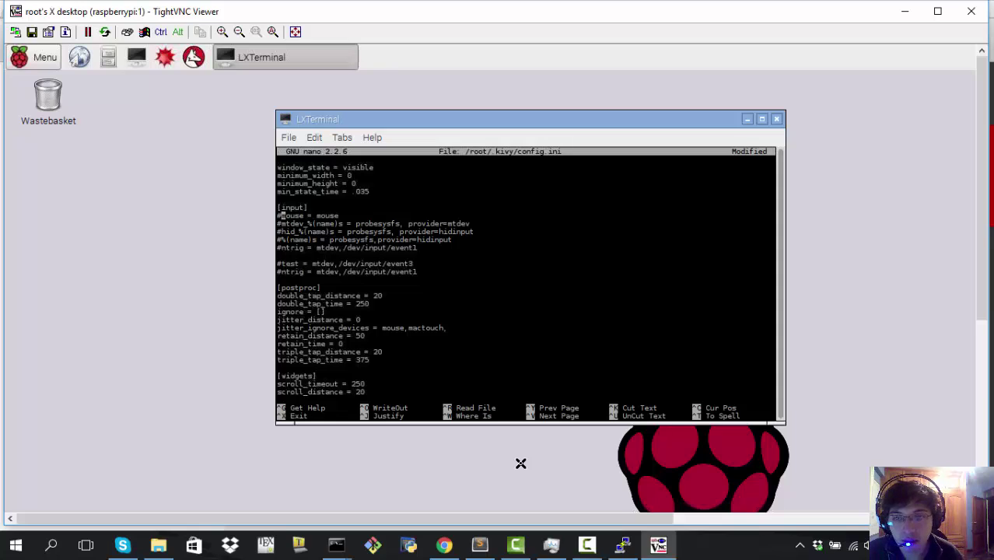
Uncomment the test = mtdev,/dev/input/event3 line and the ntrig = mtdev,/dev/input/event1 line directly below it in the [input] section
{"action": "key", "text": "Down"}
{"action": "key", "text": "Down"}
{"action": "key", "text": "Down"}
{"action": "key", "text": "Down"}
{"action": "key", "text": "Down"}
{"action": "key", "text": "Down"}
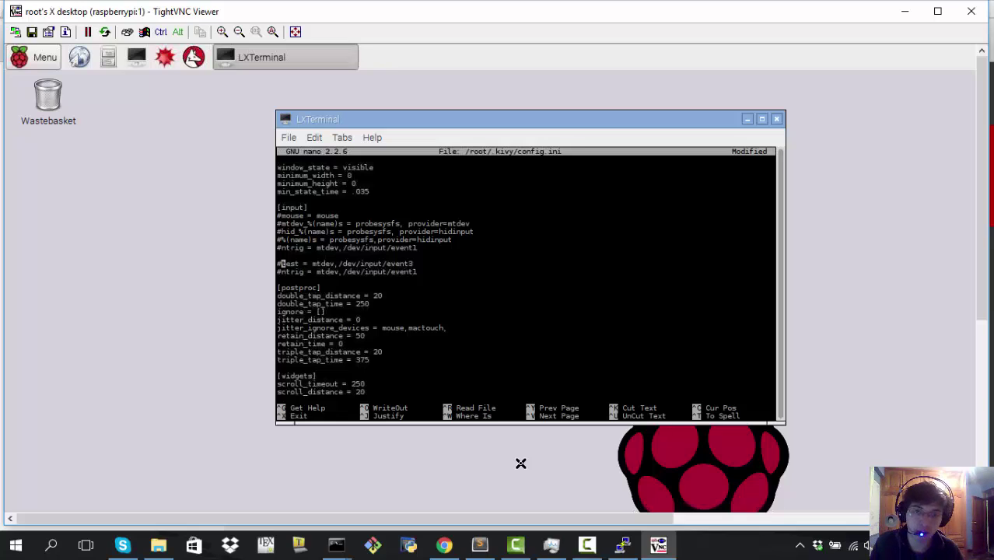
{"action": "key", "text": "Delete"}
{"action": "key", "text": "Down"}
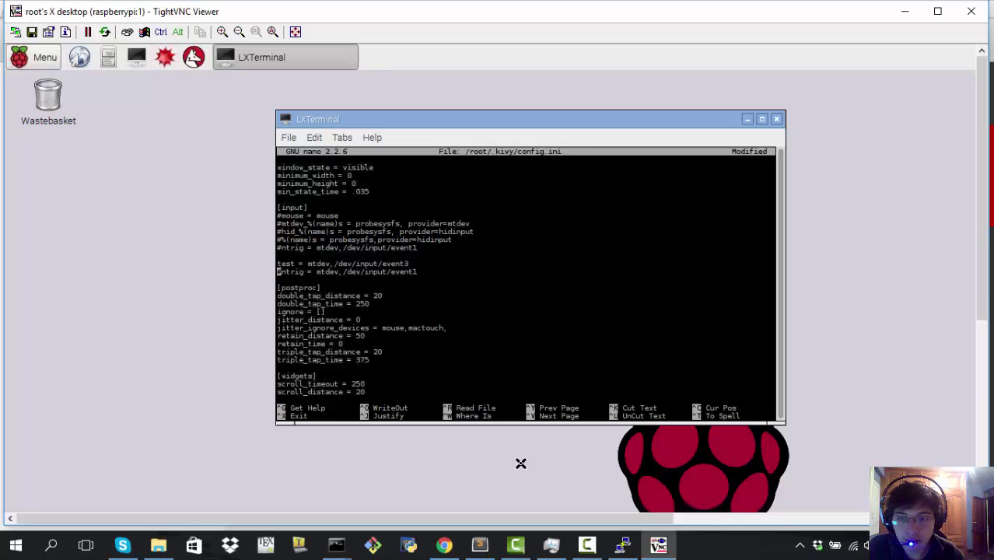
{"action": "key", "text": "Delete"}
{"action": "key", "text": "Up"}
{"action": "key", "text": "Right"}
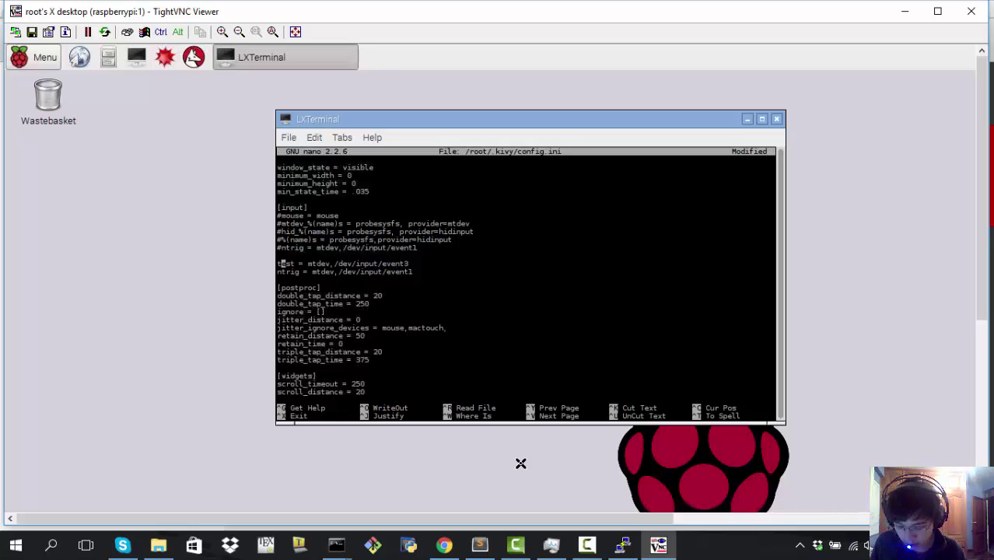
Open a second terminal window, move it over the nano window and clear the stray text from its prompt
{"action": "key", "text": "ctrl+alt"}
{"action": "key", "text": "ctrl+alt+t"}
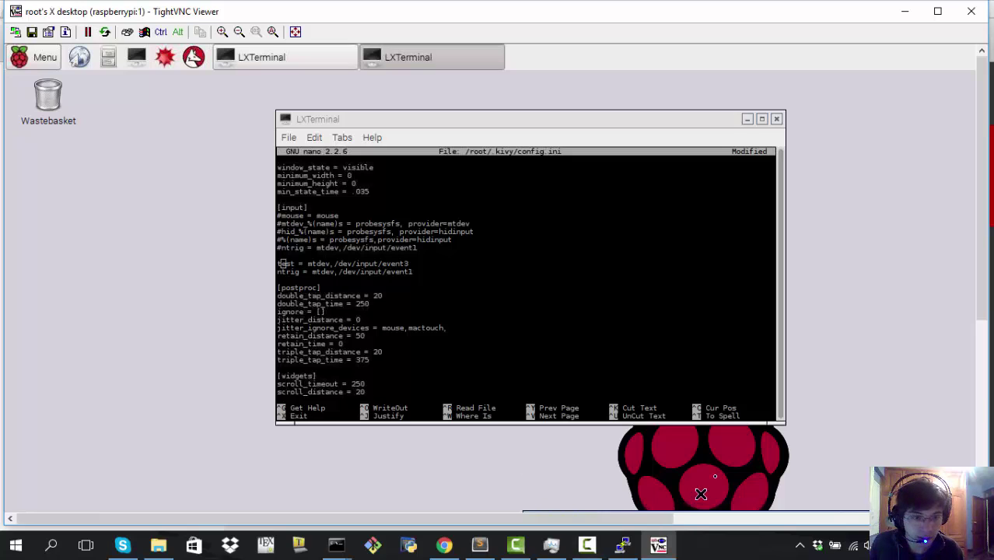
{"action": "left_click_drag", "start_coordinate": [981, 178], "coordinate": [981, 204]}
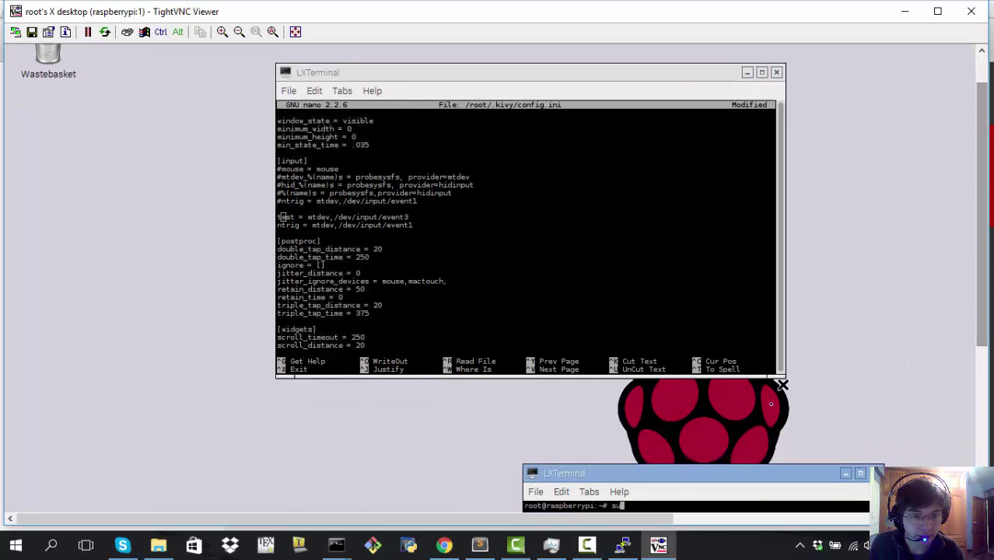
{"action": "left_click_drag", "start_coordinate": [721, 472], "coordinate": [622, 163]}
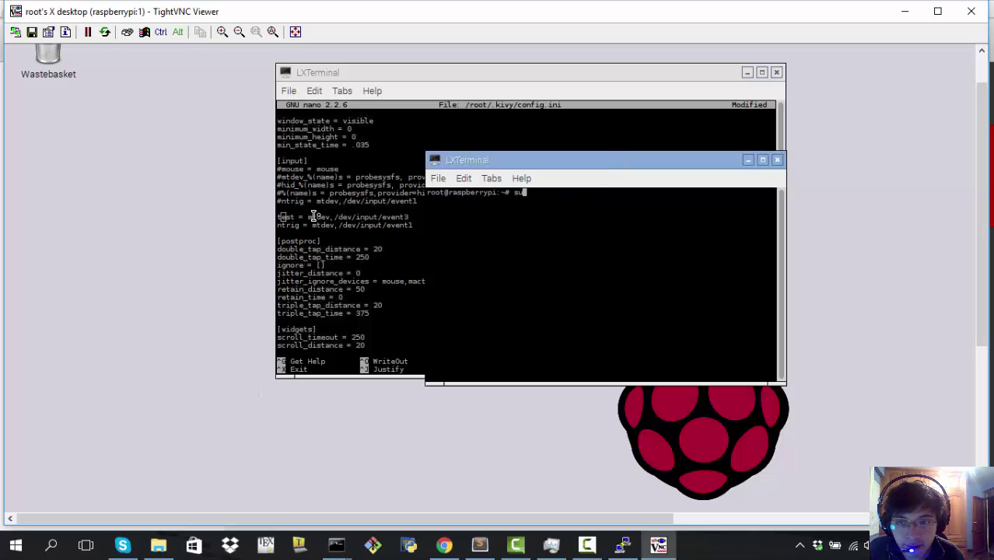
{"action": "key", "text": "BackSpace"}
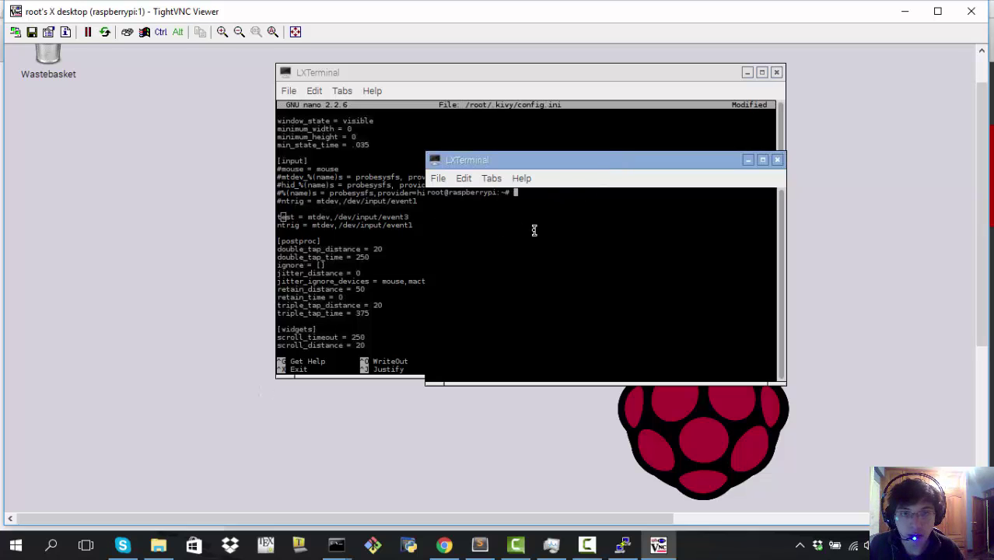
Switch to Chrome, copy the apt-get install mtdev-tools command from the howtoinstall.co page and return to the VNC session
{"action": "key", "text": "alt+Tab"}
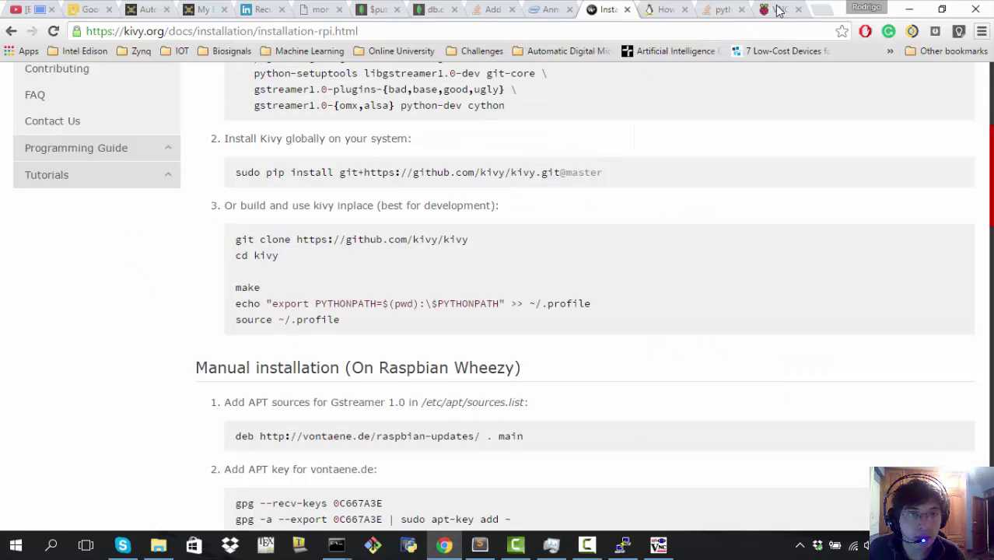
{"action": "left_click", "coordinate": [721, 9]}
{"action": "left_click", "coordinate": [653, 11]}
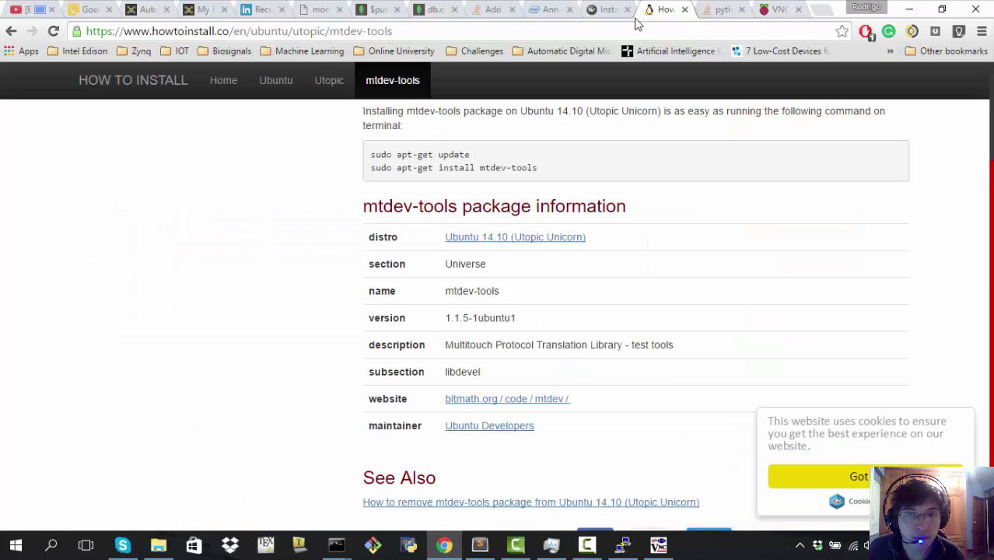
{"action": "scroll", "coordinate": [483, 237], "scroll_direction": "up", "scroll_amount": 2}
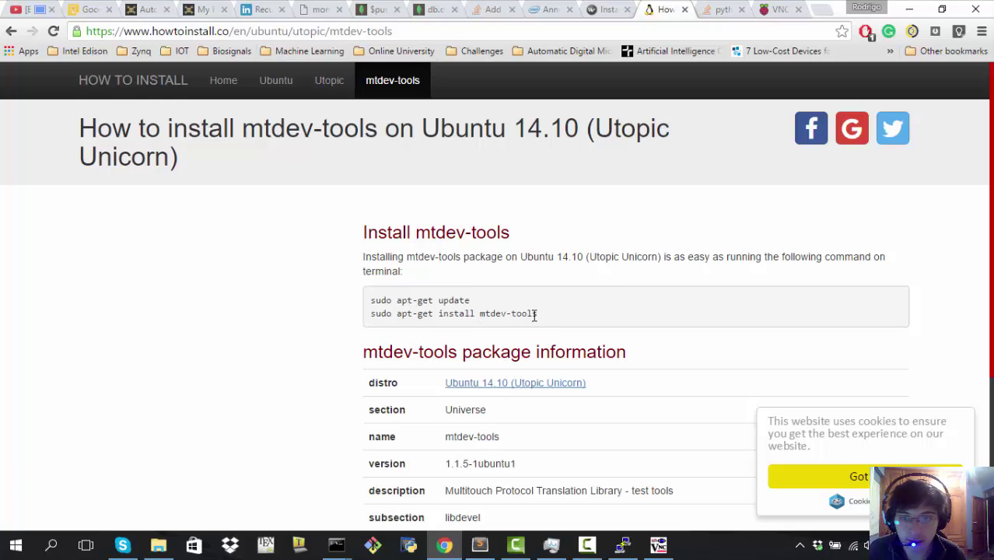
{"action": "left_click_drag", "start_coordinate": [538, 313], "coordinate": [395, 315]}
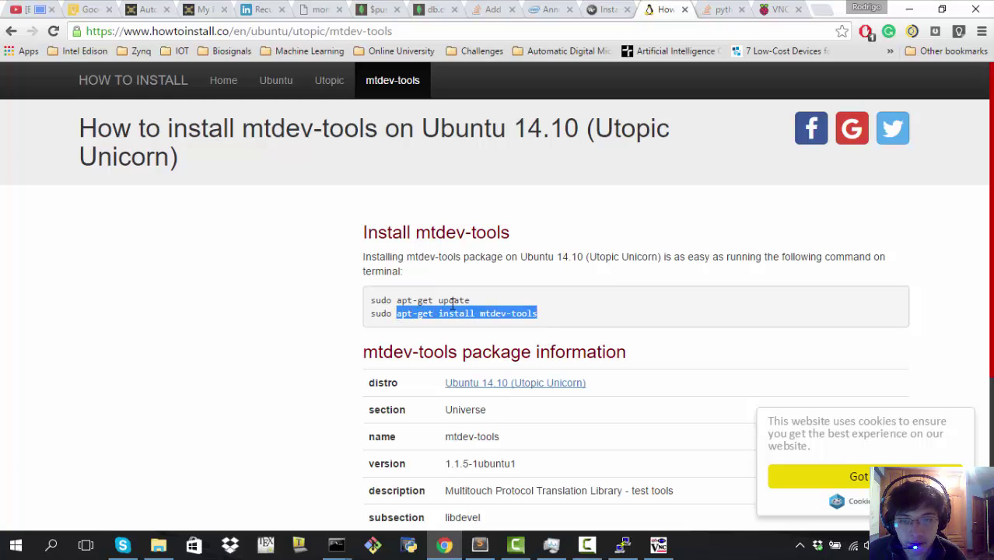
{"action": "left_click_drag", "start_coordinate": [475, 313], "coordinate": [474, 306]}
{"action": "left_click", "coordinate": [406, 313]}
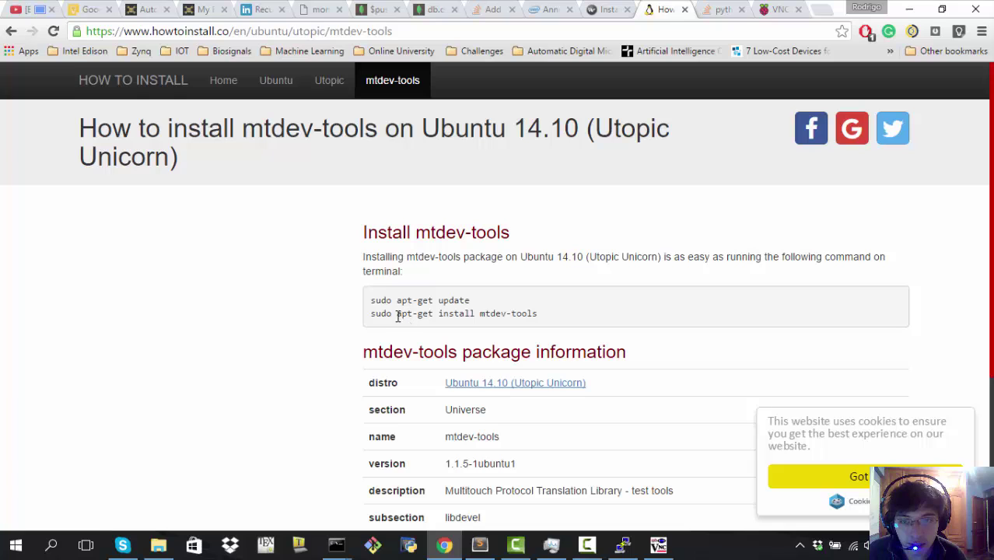
{"action": "left_click_drag", "start_coordinate": [397, 313], "coordinate": [537, 316]}
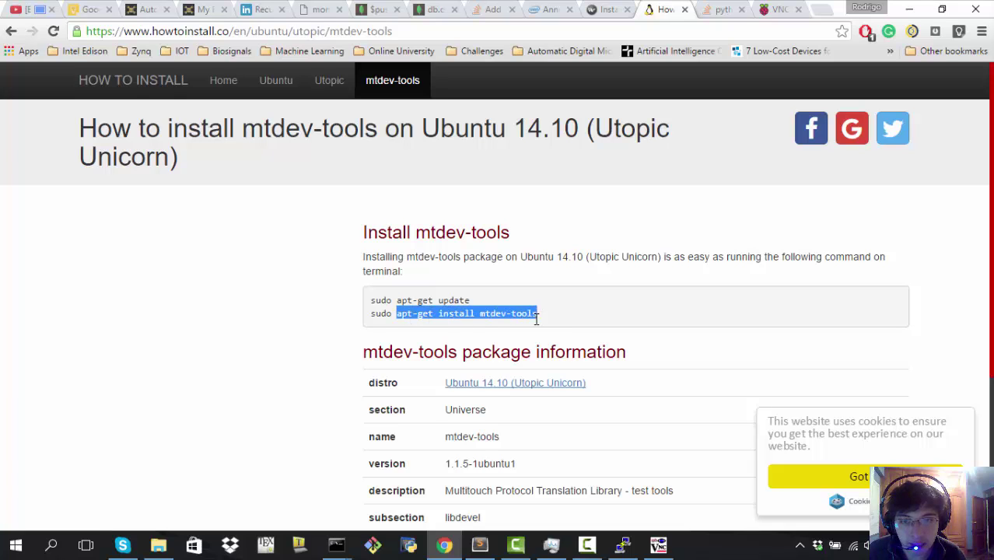
{"action": "right_click", "coordinate": [496, 314]}
{"action": "left_click", "coordinate": [510, 319]}
{"action": "left_click", "coordinate": [657, 544]}
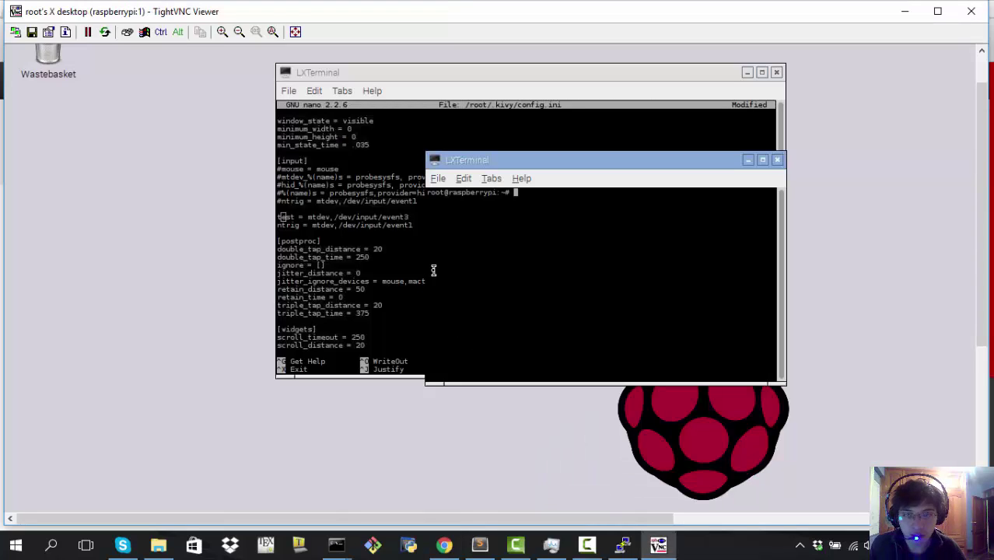
{"action": "key", "text": "alt+e"}
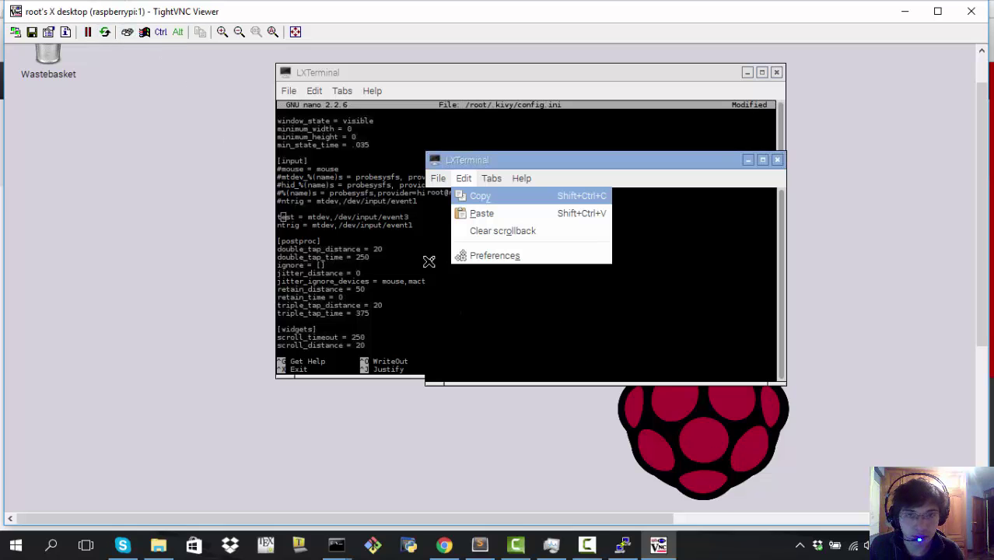
{"action": "key", "text": "Left"}
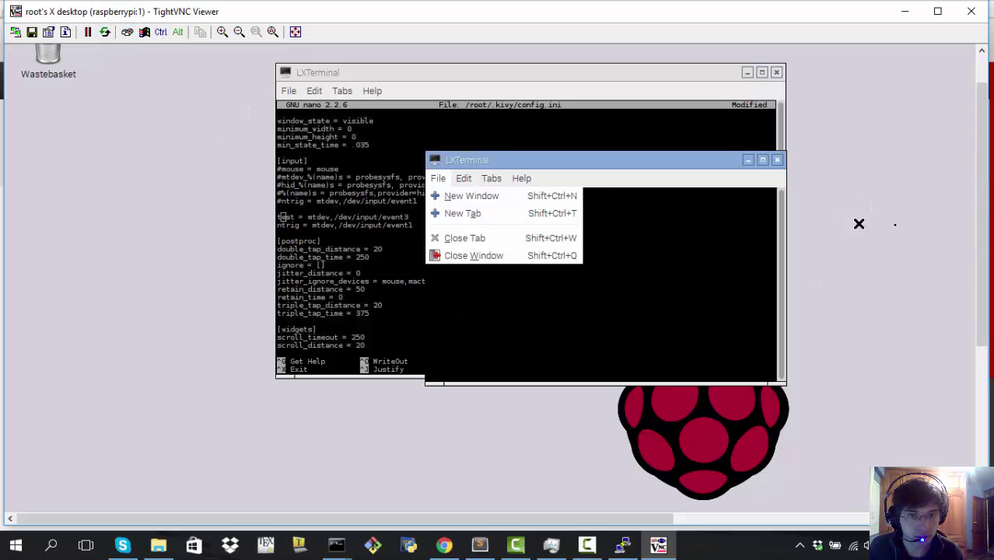
{"action": "scroll", "coordinate": [978, 236], "scroll_direction": "down", "scroll_amount": 5}
{"action": "scroll", "coordinate": [978, 236], "scroll_direction": "up", "scroll_amount": 4}
{"action": "left_click", "coordinate": [632, 278]}
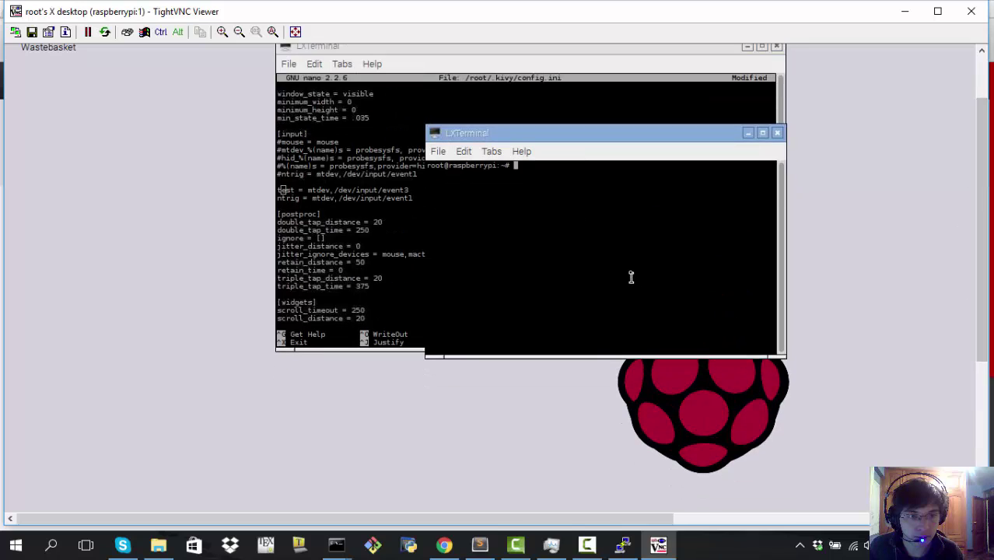
{"action": "left_click", "coordinate": [127, 33]}
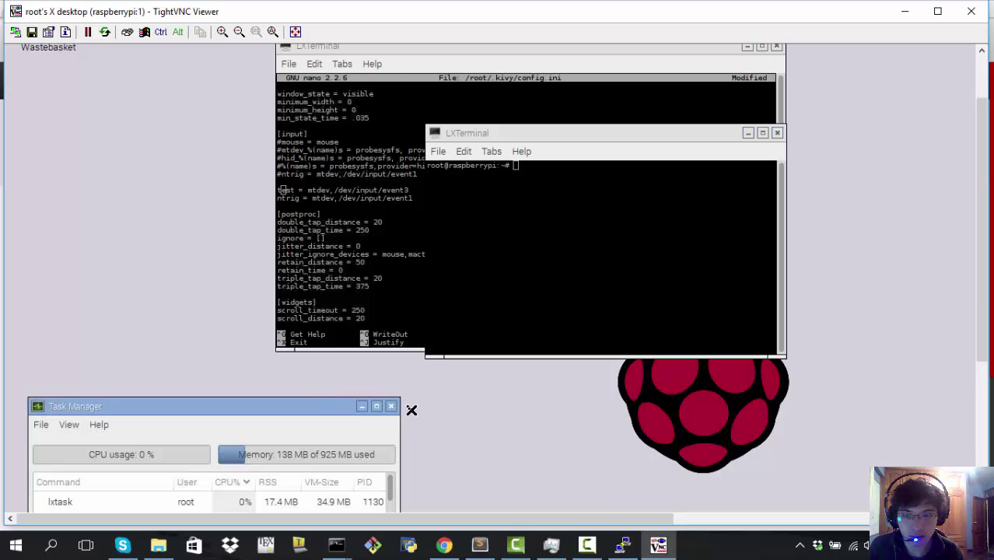
{"action": "left_click", "coordinate": [394, 406]}
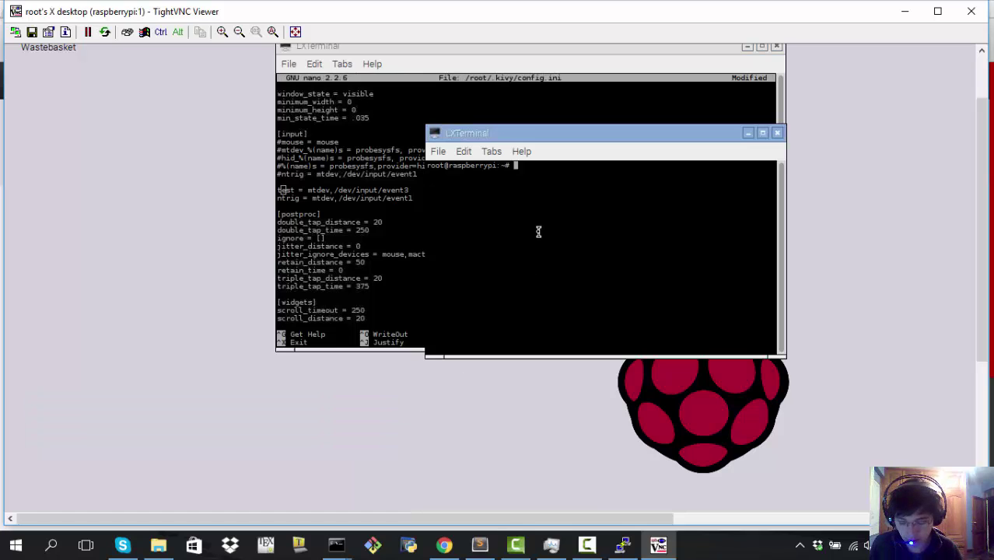
Install the mtdev-tools package with apt-get in the second terminal, and return to config.ini in nano
{"action": "type", "text": "apt"}
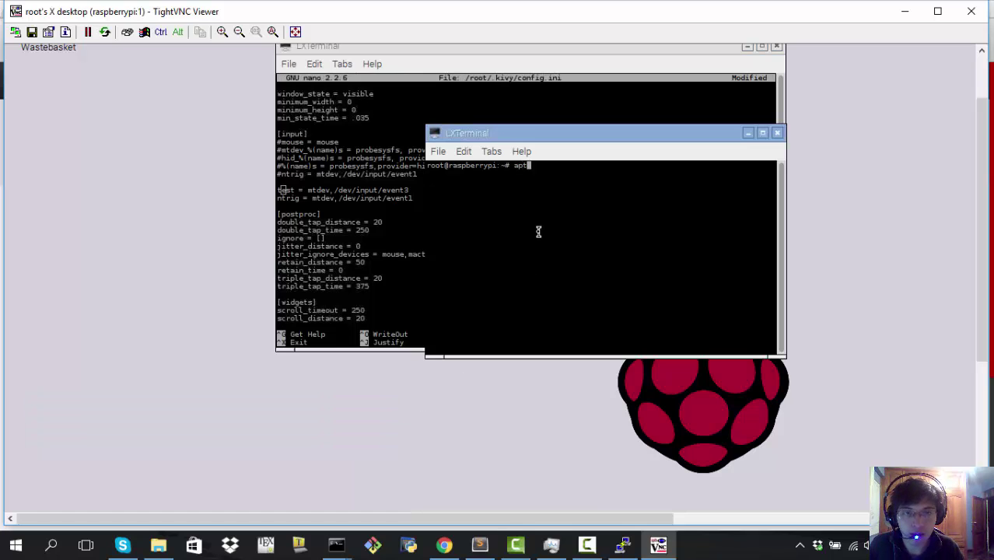
{"action": "type", "text": "-get install"}
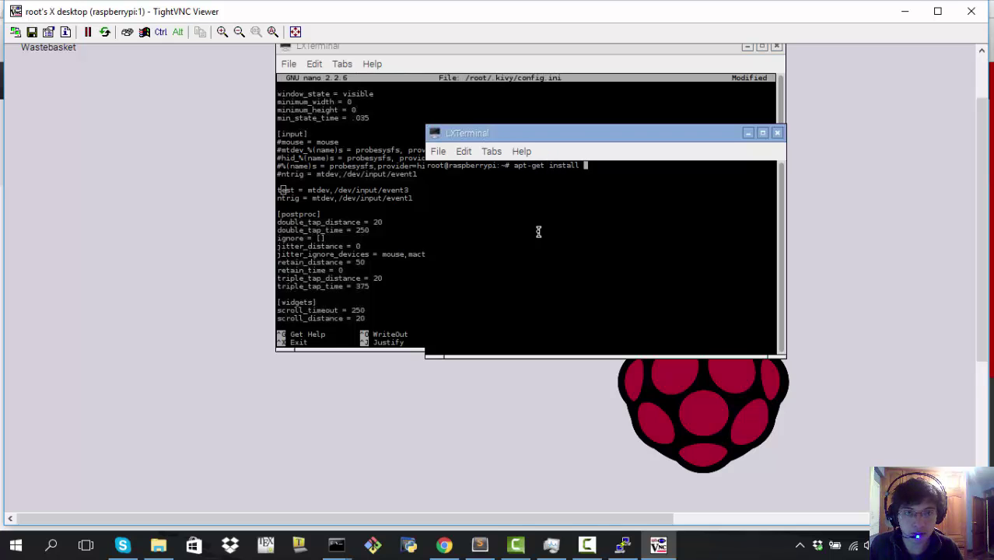
{"action": "key", "text": "alt+Tab"}
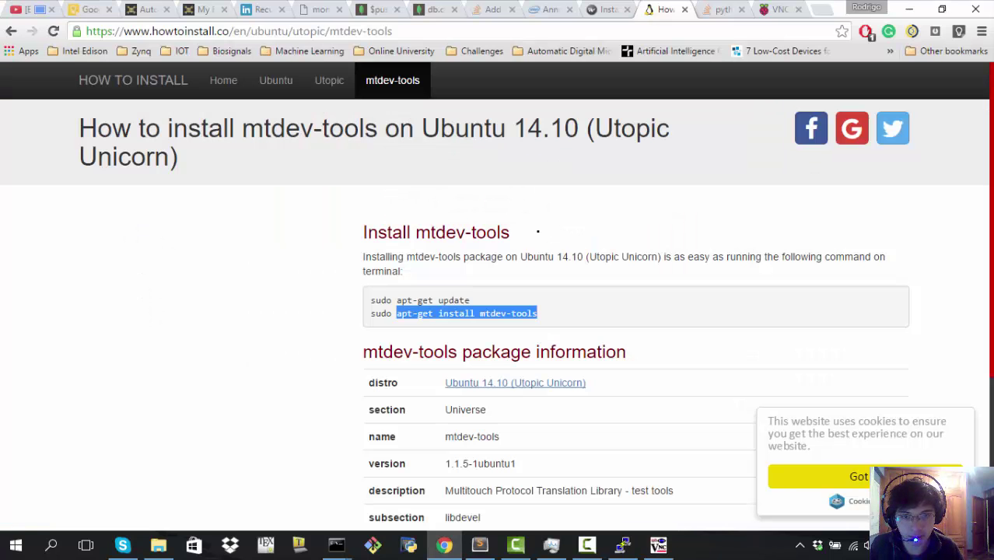
{"action": "key", "text": "alt+Tab"}
{"action": "type", "text": "mtdev"}
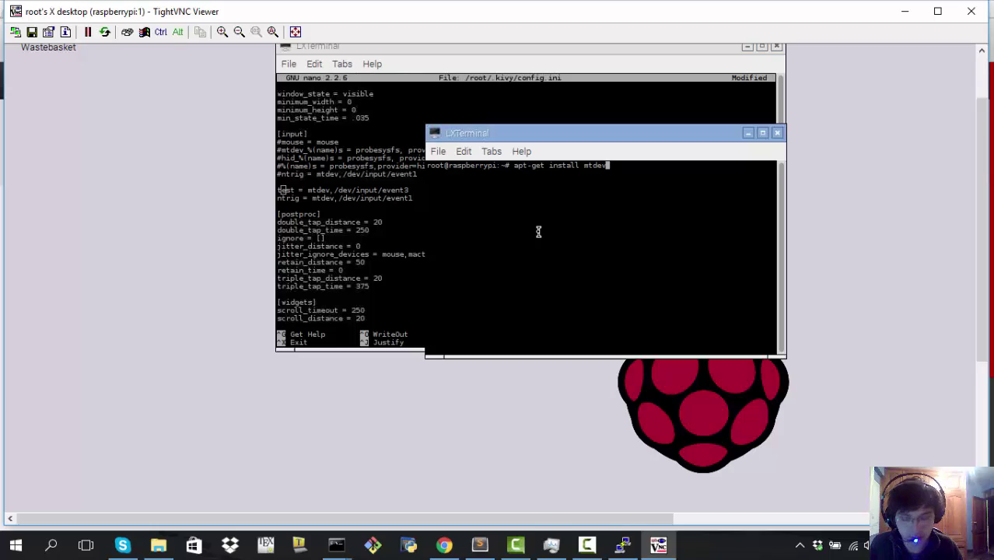
{"action": "type", "text": "-tools"}
{"action": "key", "text": "Return"}
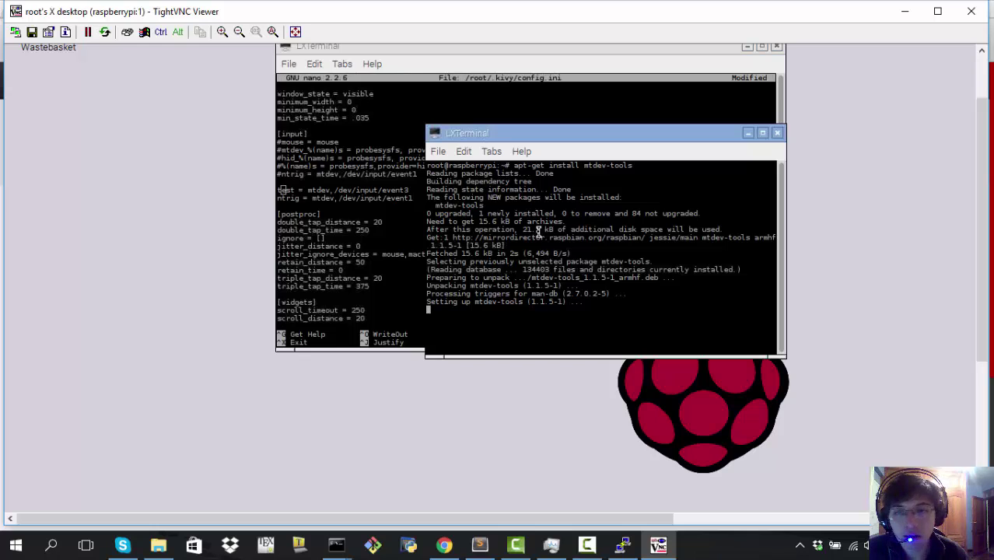
{"action": "left_click", "coordinate": [362, 204]}
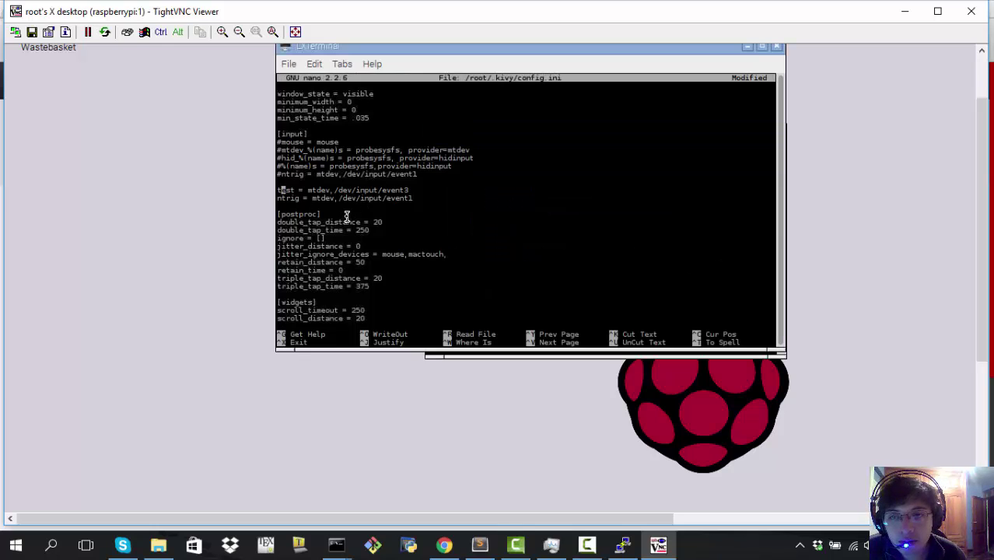